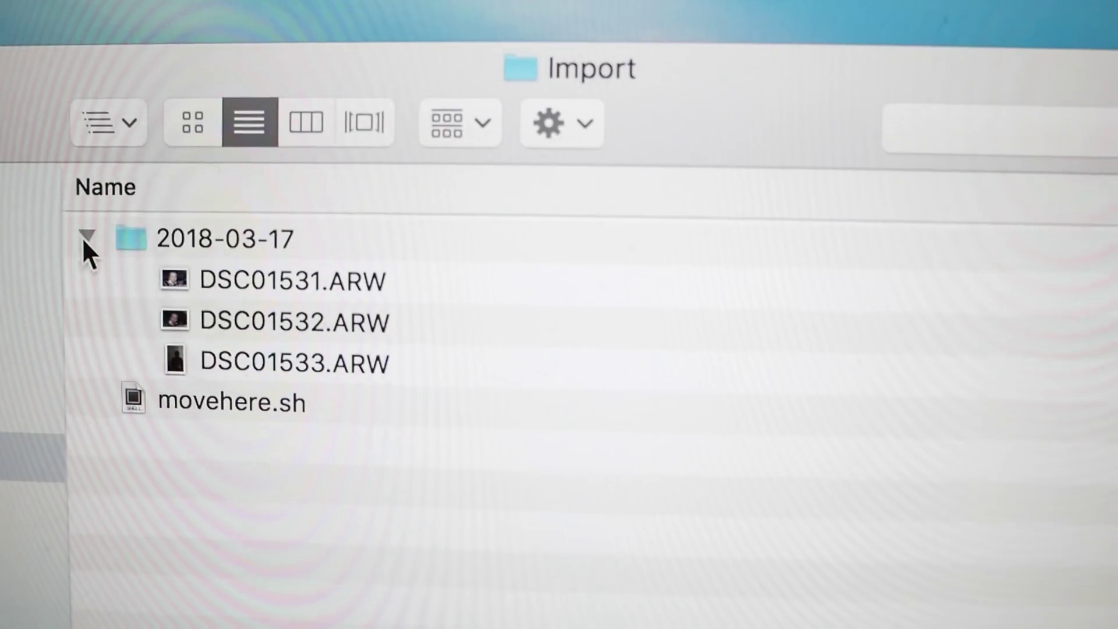
pyautogui.click(180, 331)
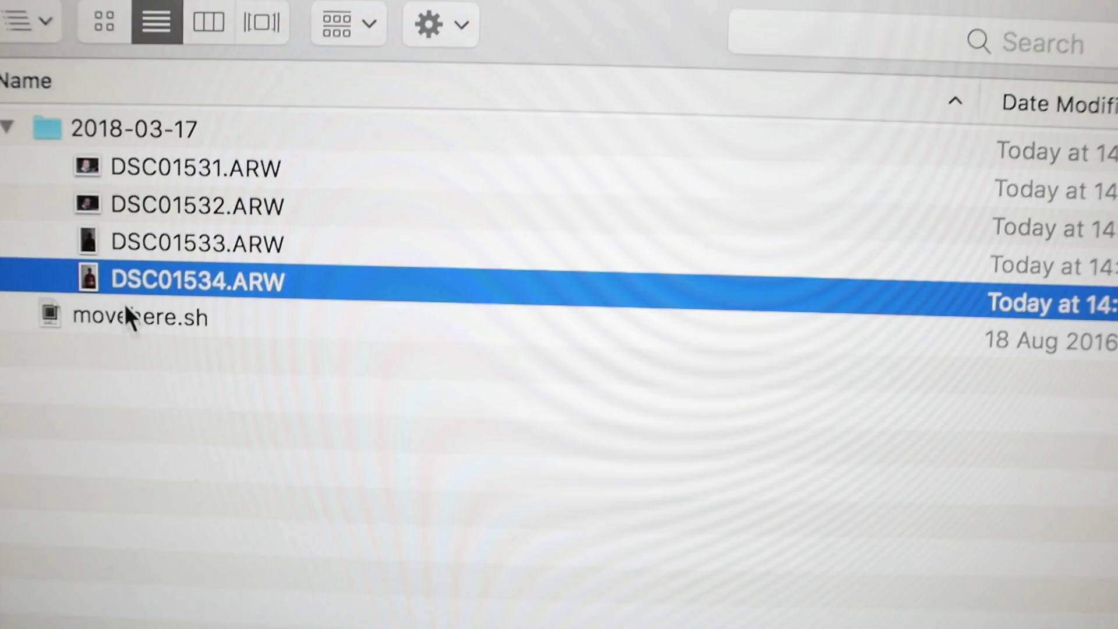
pyautogui.click(124, 315)
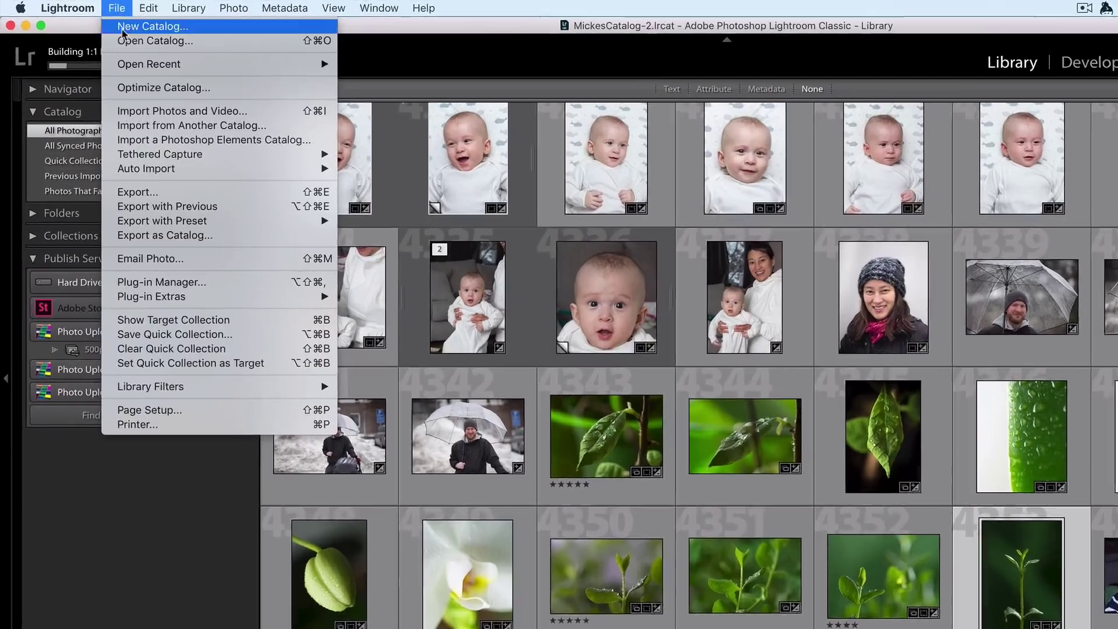
# Open the Auto Import settings.
pyautogui.moveTo(113, 50)
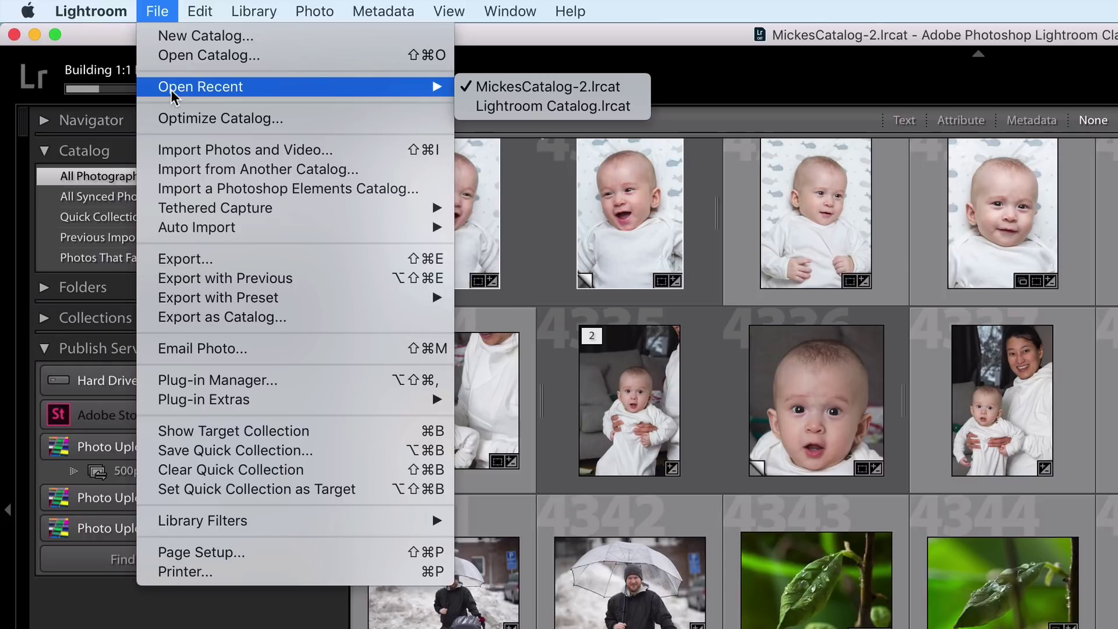
pyautogui.moveTo(192, 228)
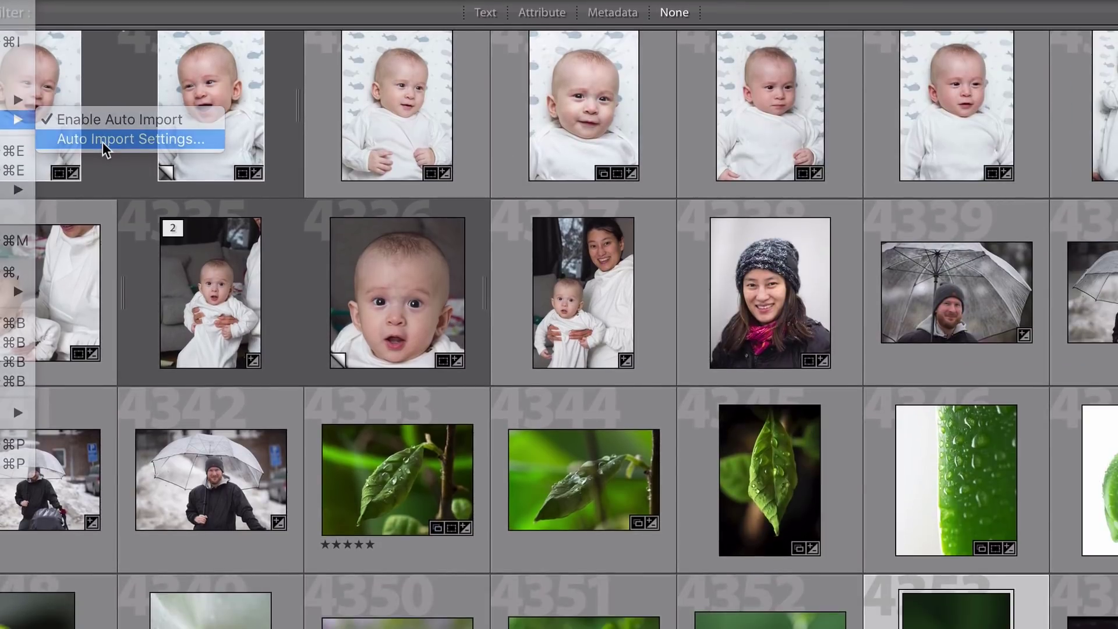
pyautogui.click(527, 247)
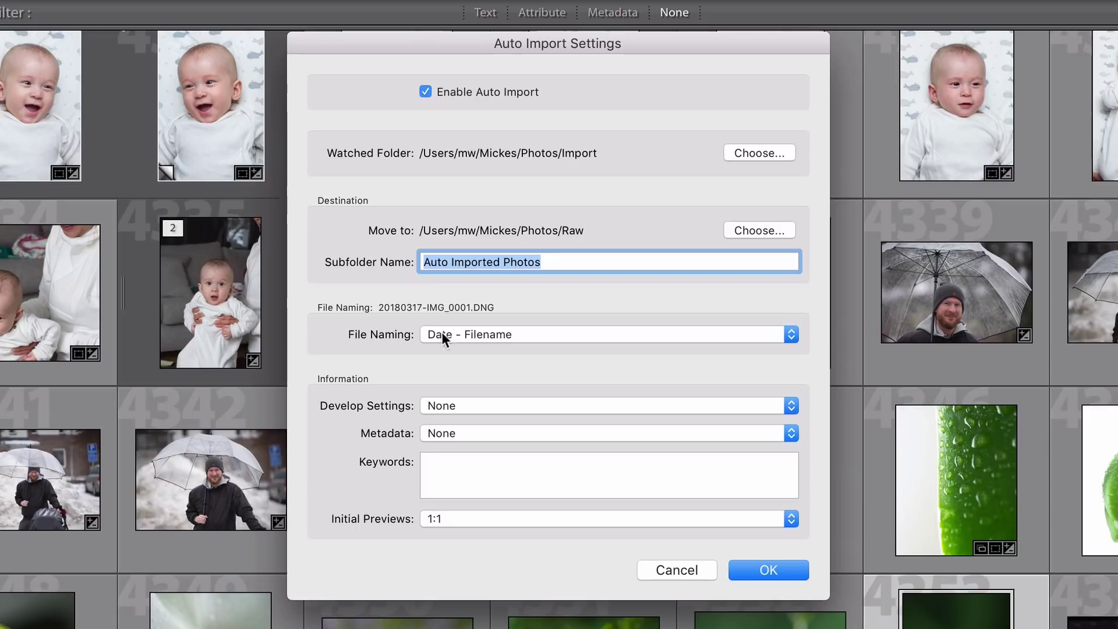
# Review the available Develop Settings, Metadata and Initial Previews options for auto import, leaving initial previews at 1:1.
pyautogui.click(445, 403)
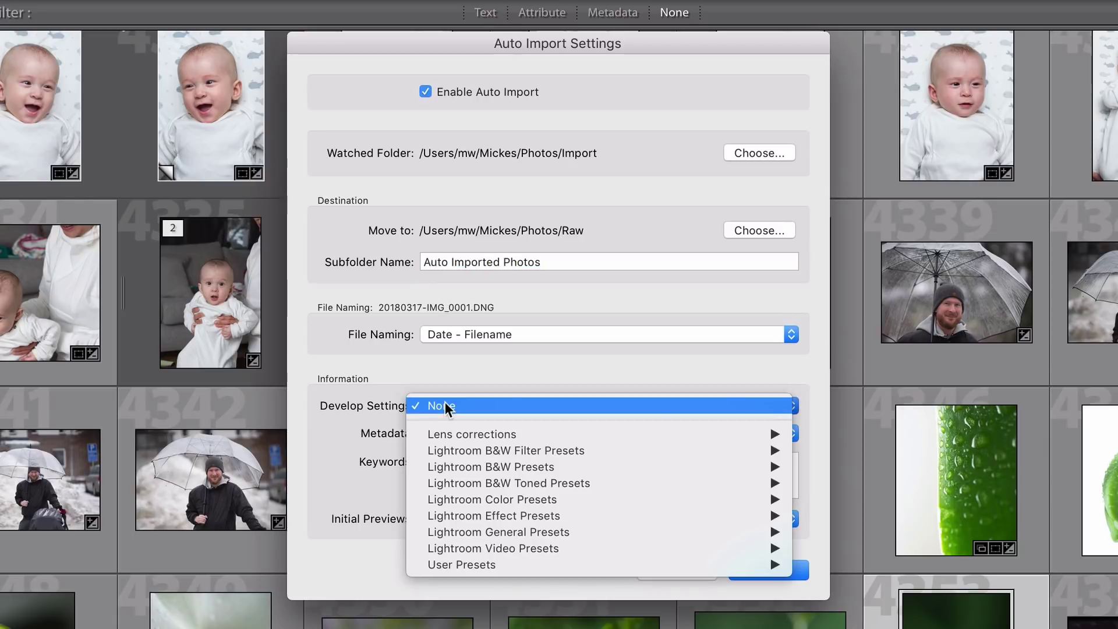
pyautogui.click(449, 371)
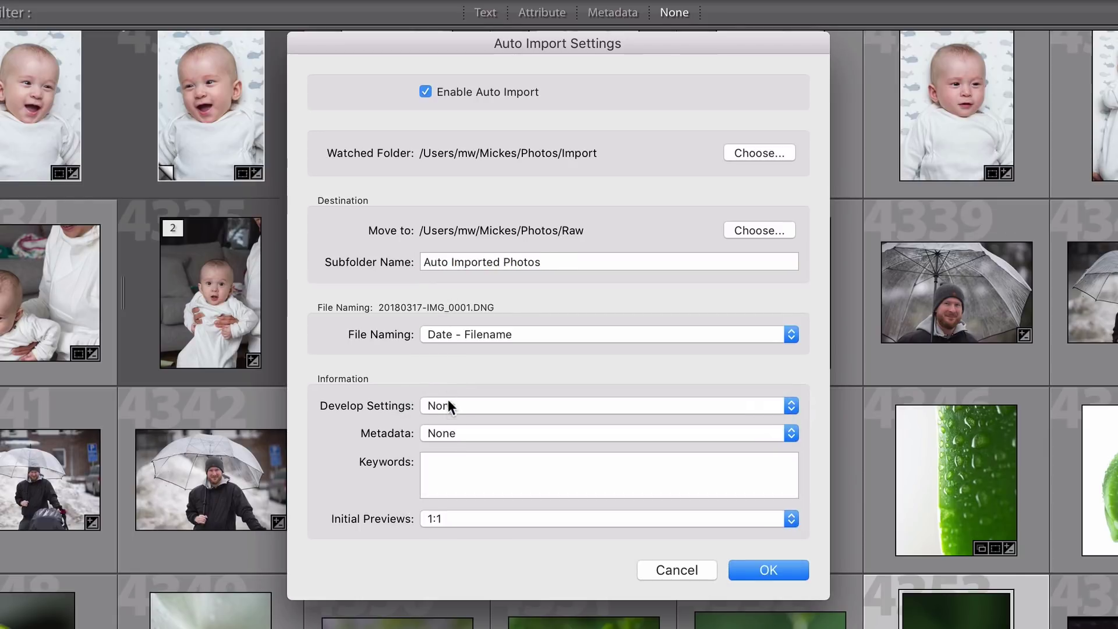
pyautogui.click(449, 431)
pyautogui.click(384, 402)
pyautogui.click(443, 520)
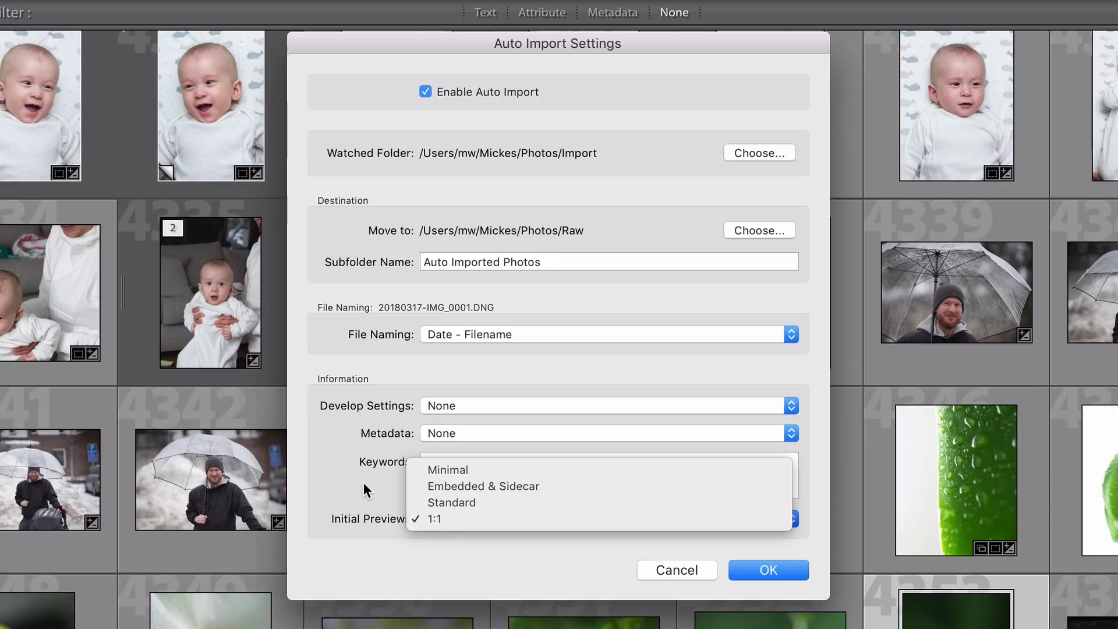
pyautogui.click(465, 513)
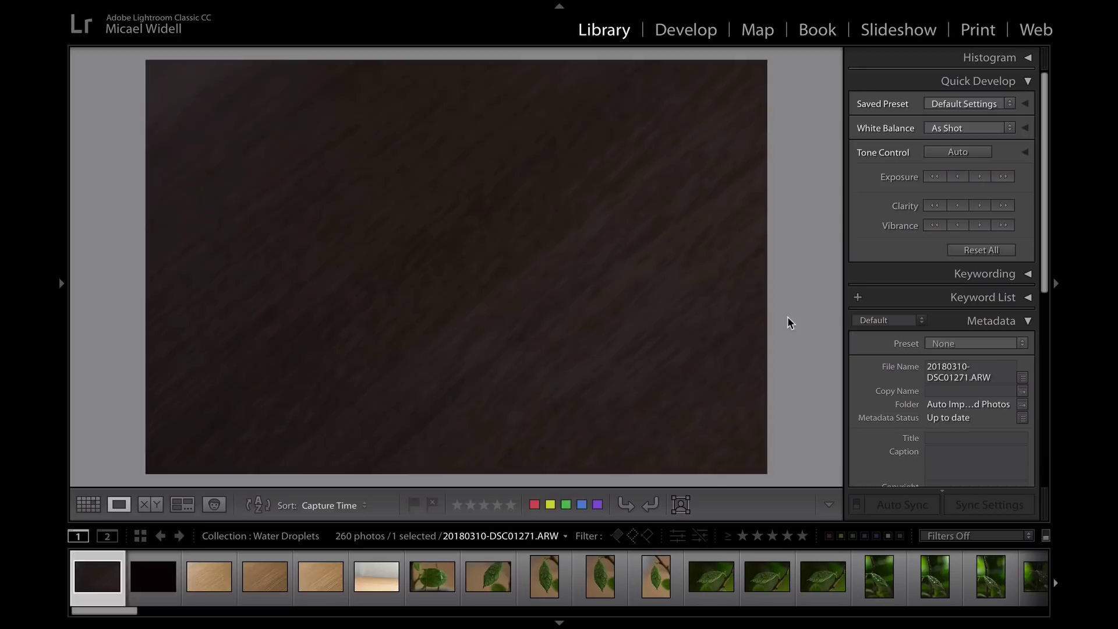
# Flag the first six photos of the Water Droplets collection, DSC01271 to DSC01276, as rejected.
pyautogui.press('x')
pyautogui.press('x')
pyautogui.press('x')
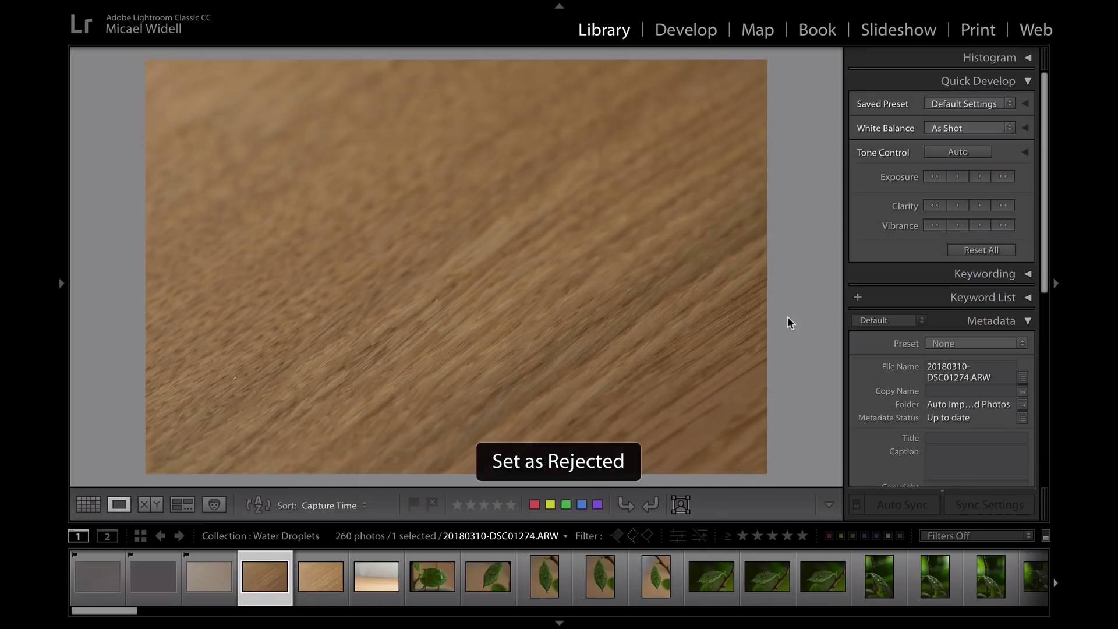
pyautogui.press('x')
pyautogui.press('x')
pyautogui.press('x')
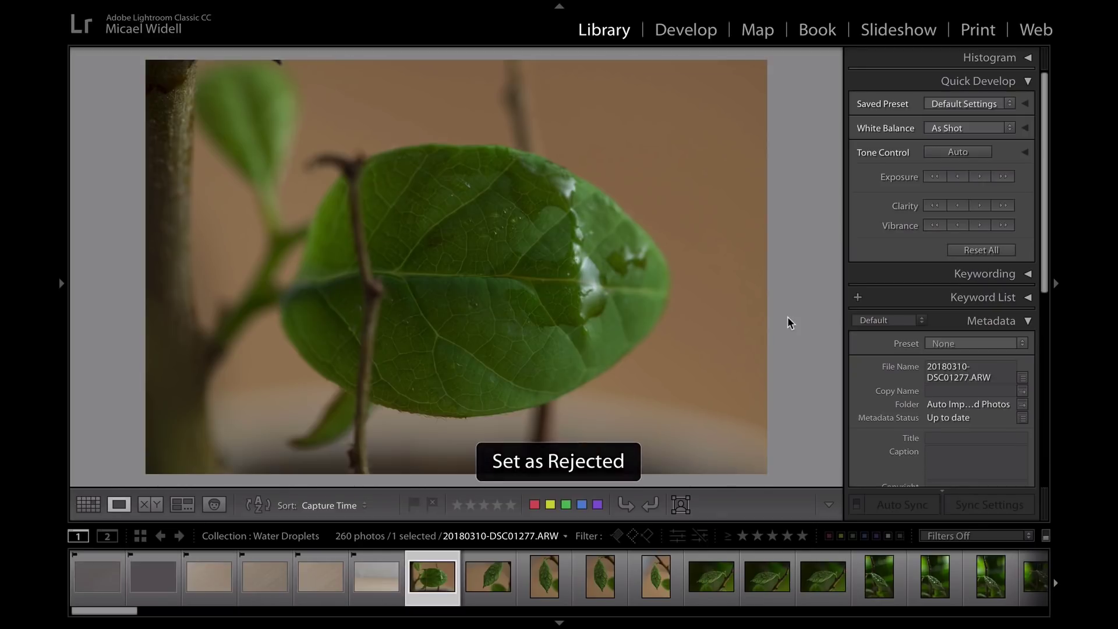
# Flag the leaf photos DSC01277 to DSC01281 as rejected, inspecting DSC01281 up close before rejecting it.
pyautogui.press('x')
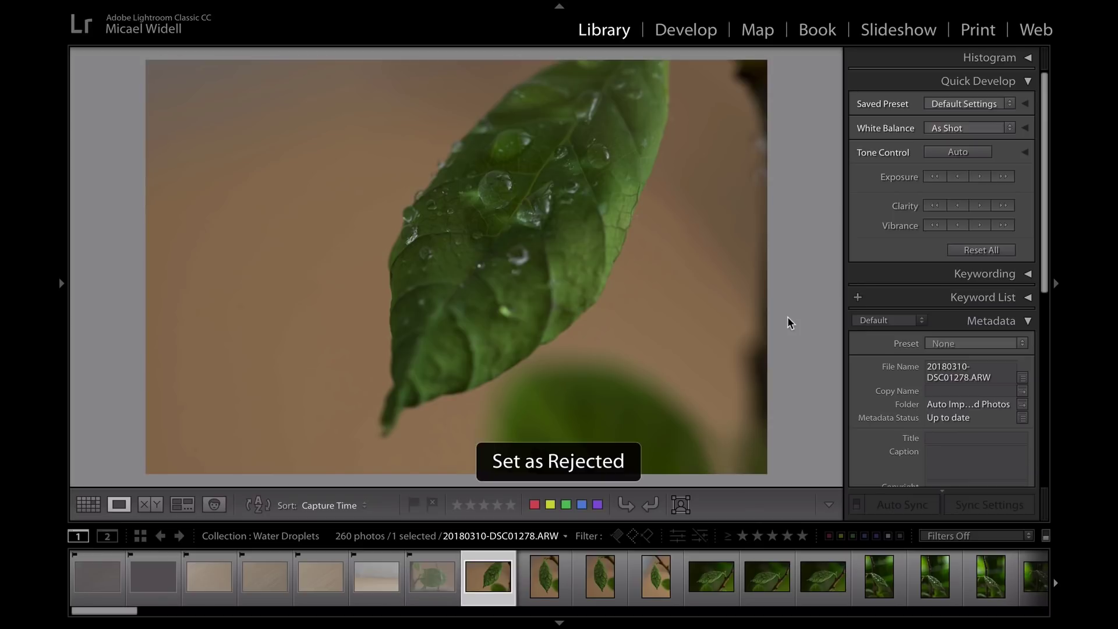
pyautogui.press('x')
pyautogui.press('x')
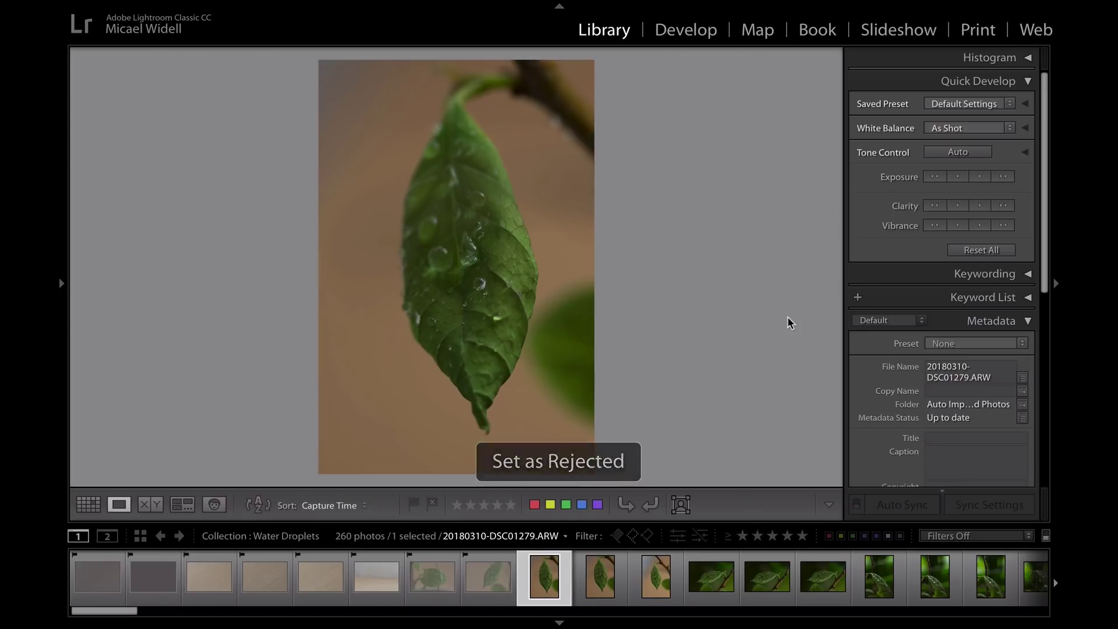
pyautogui.press('x')
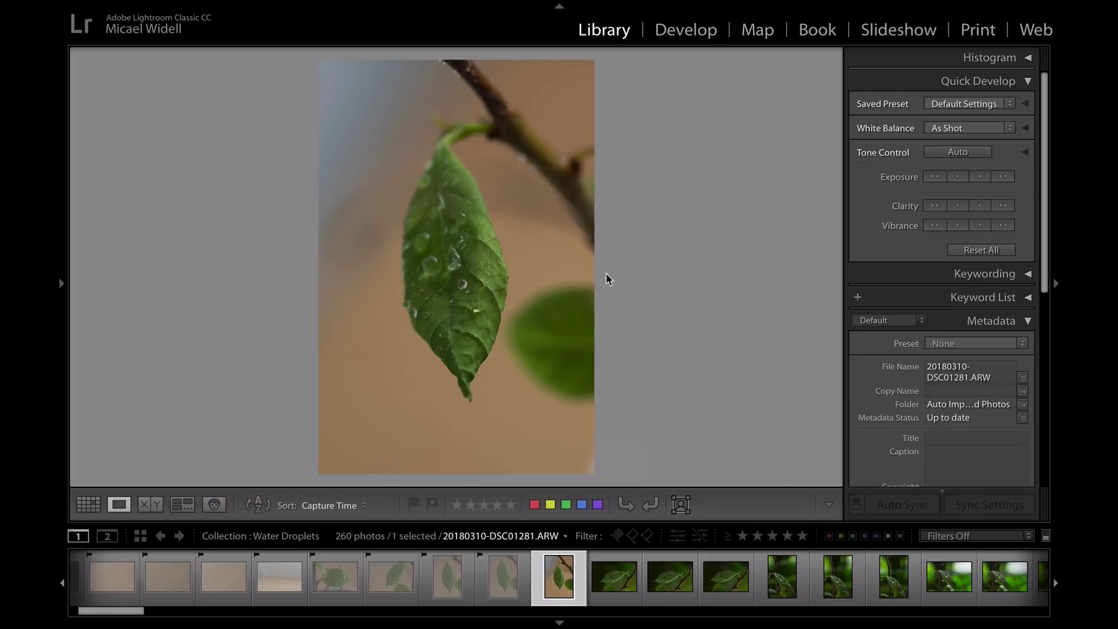
pyautogui.moveTo(483, 260); pyautogui.dragTo(521, 286)
pyautogui.press('x')
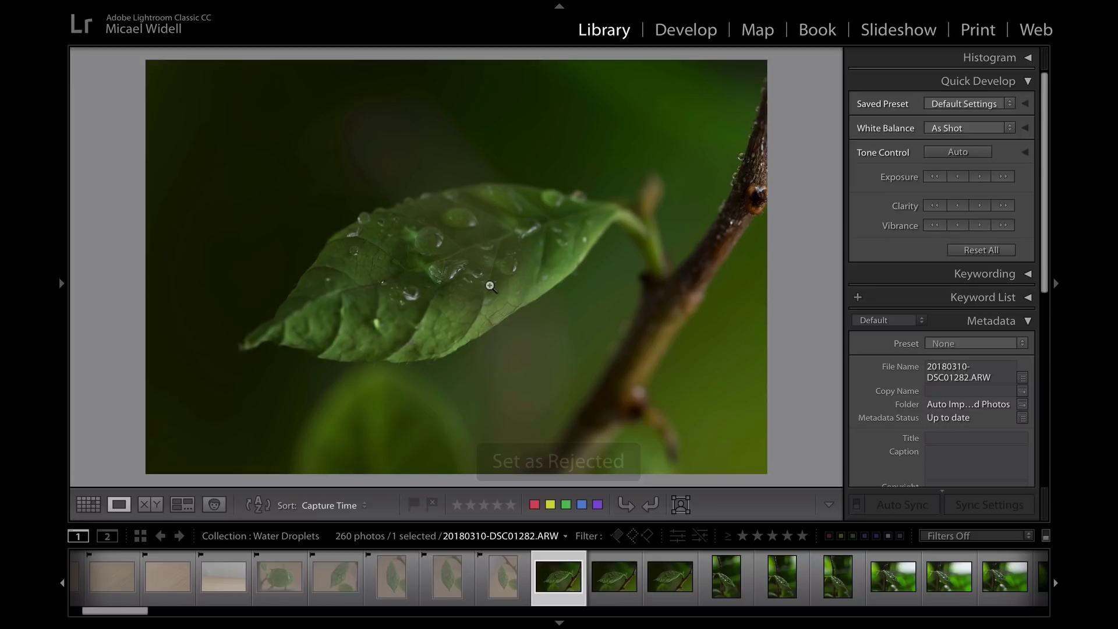
# Go through the leaf photos after DSC01282 and strongly raise the exposure of the dark photo DSC01293.
pyautogui.press('Right')
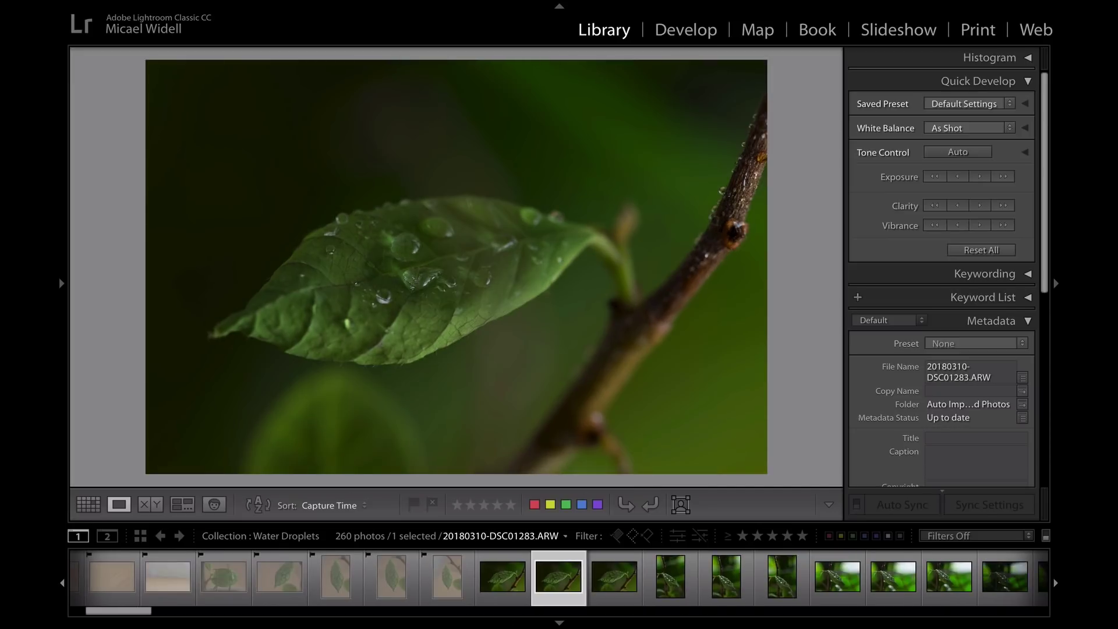
pyautogui.press('Right')
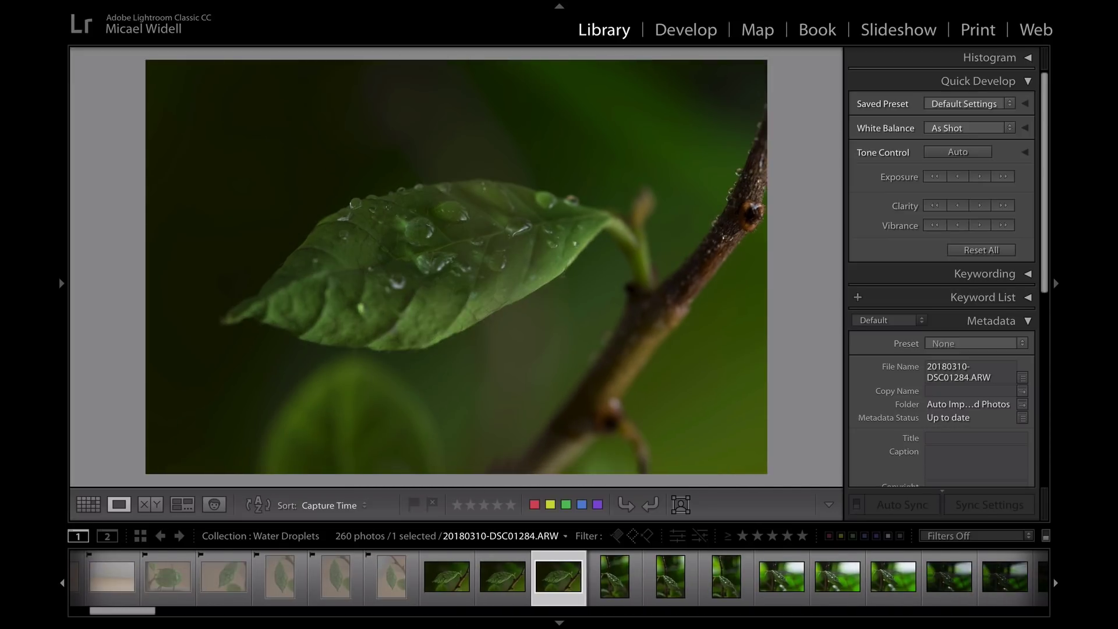
pyautogui.press('Right')
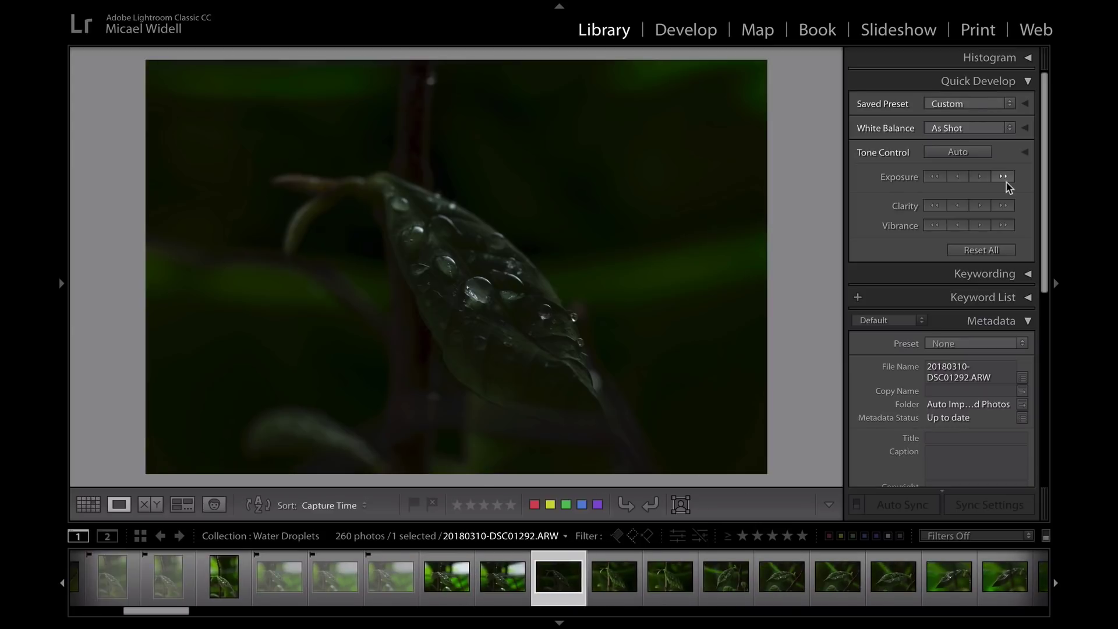
pyautogui.press('Right')
pyautogui.click(1006, 183)
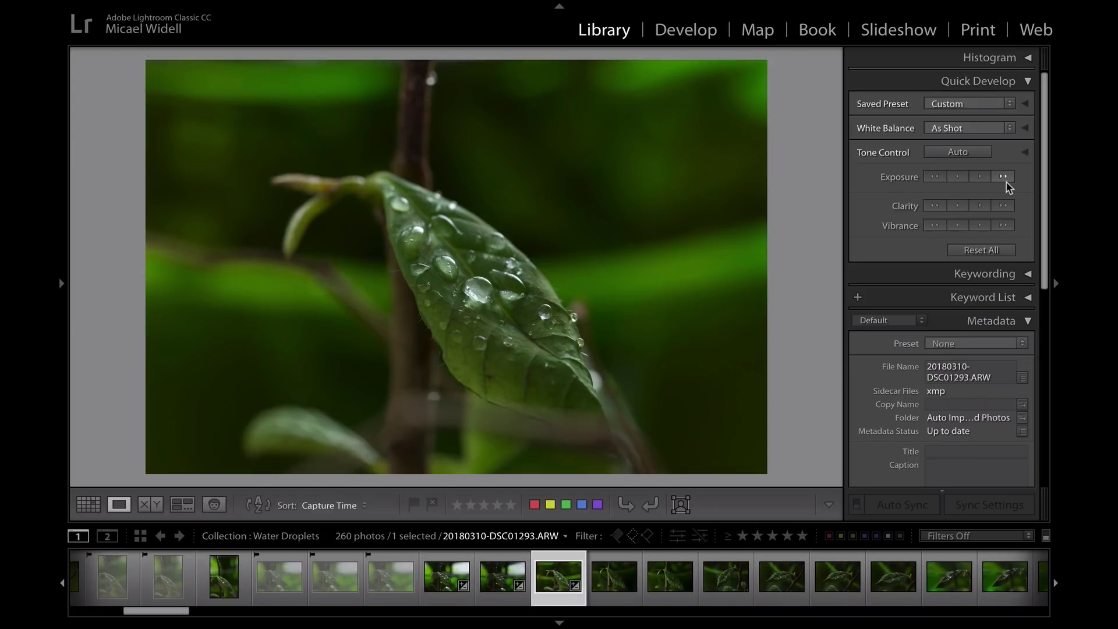
# Flag photos DSC01294 and DSC01295 as rejected and mark DSC01296 as a pick.
pyautogui.press('Right')
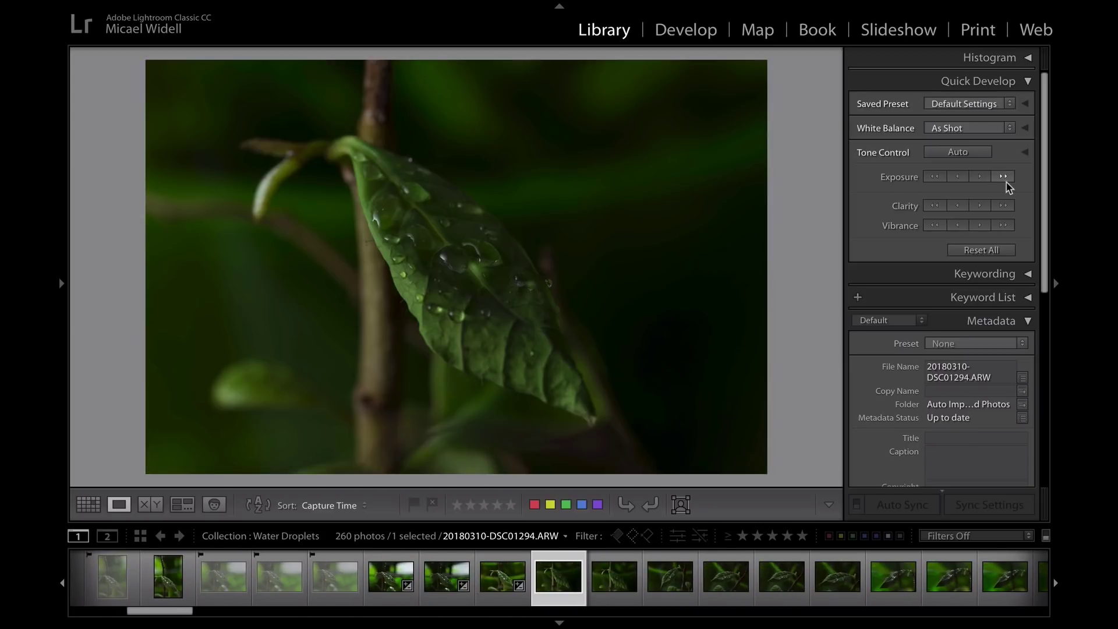
pyautogui.press('x')
pyautogui.press('x')
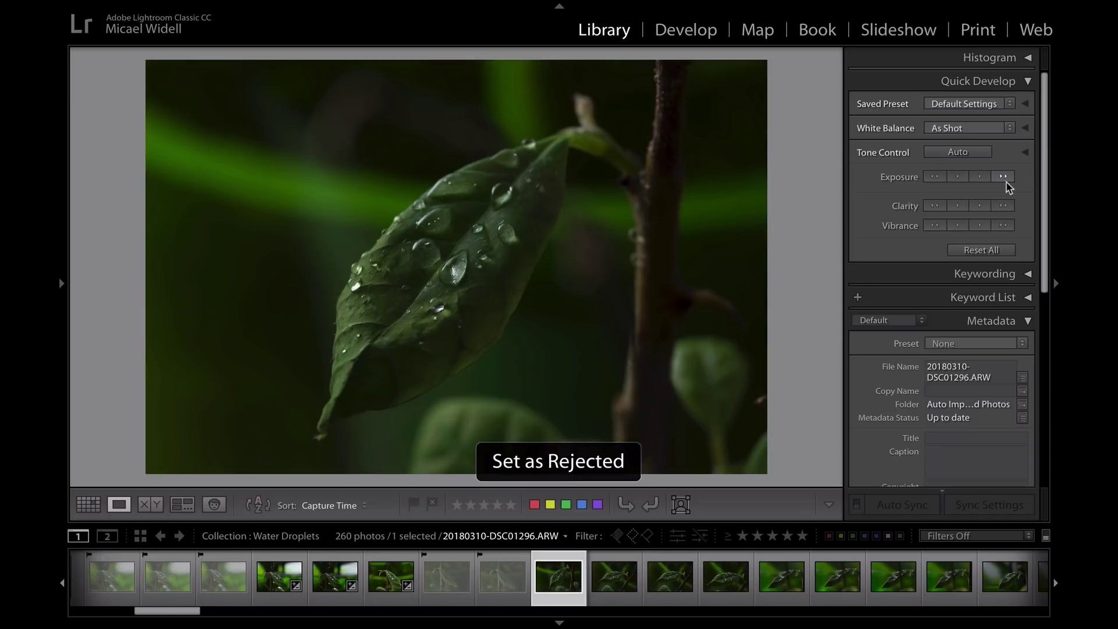
pyautogui.press('Left')
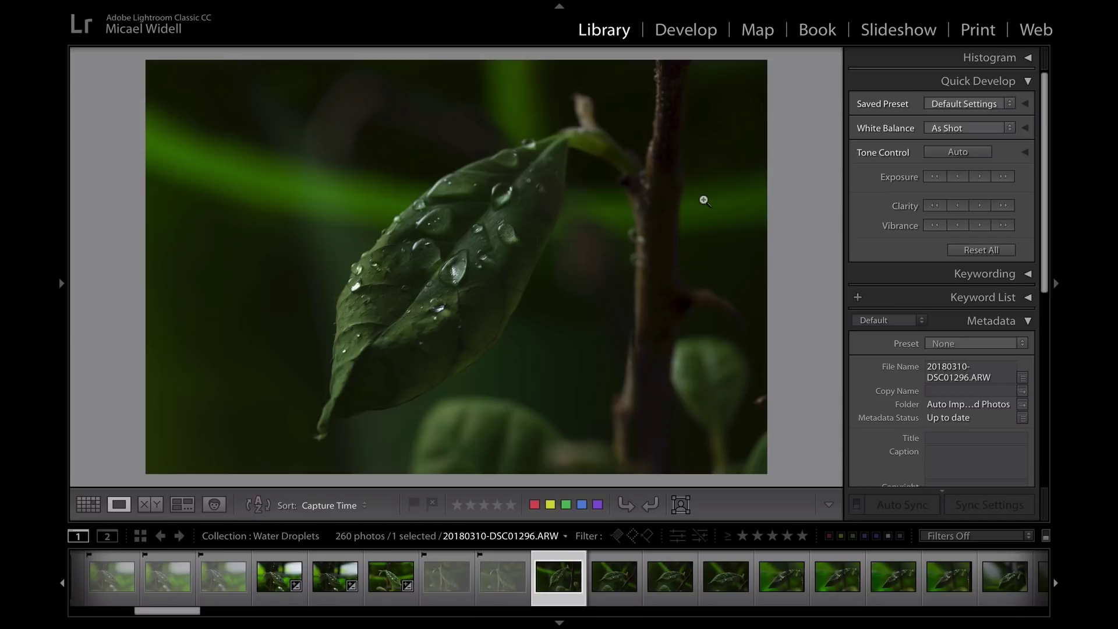
pyautogui.press('p')
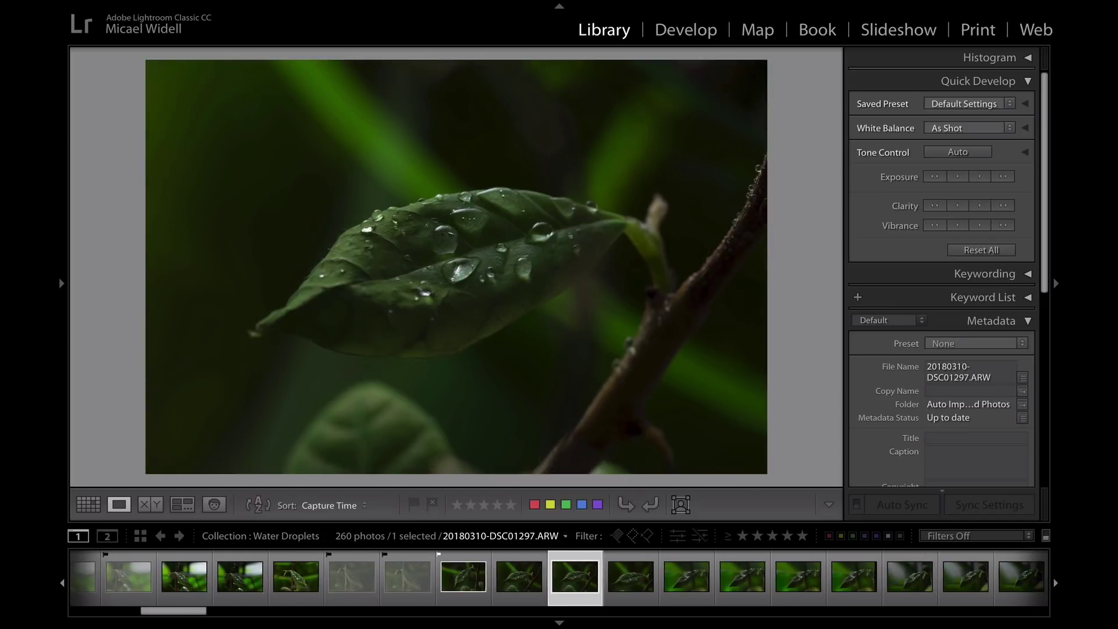
# Continue culling the leaf photos from DSC01297, apply automatic tone to the dark DSC01309 and flag it as rejected.
pyautogui.press('x')
pyautogui.click(1003, 177)
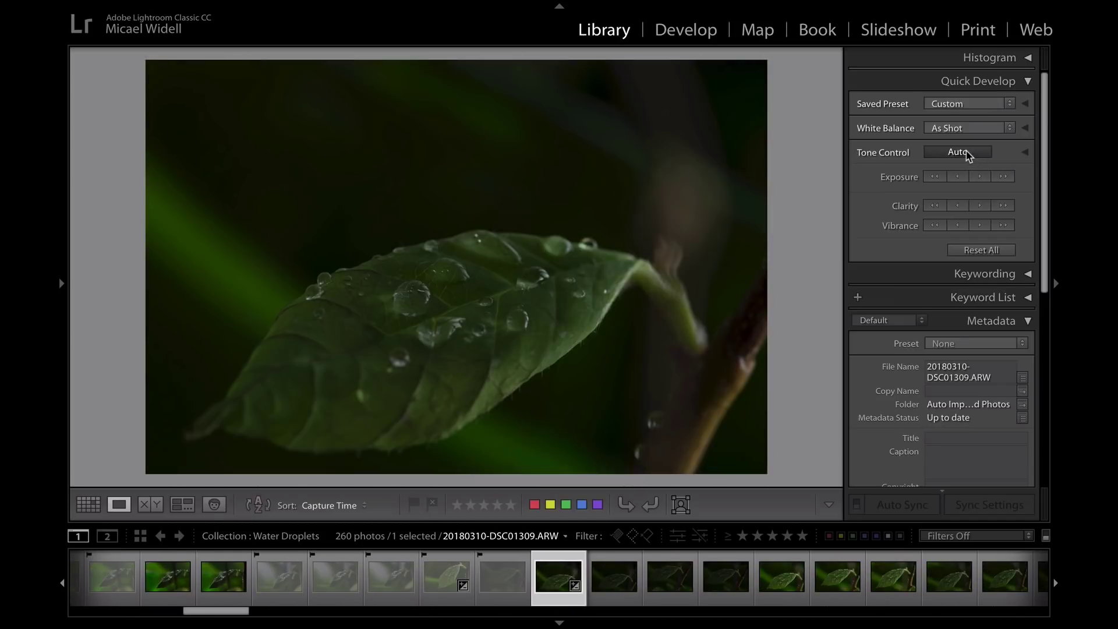
pyautogui.click(969, 155)
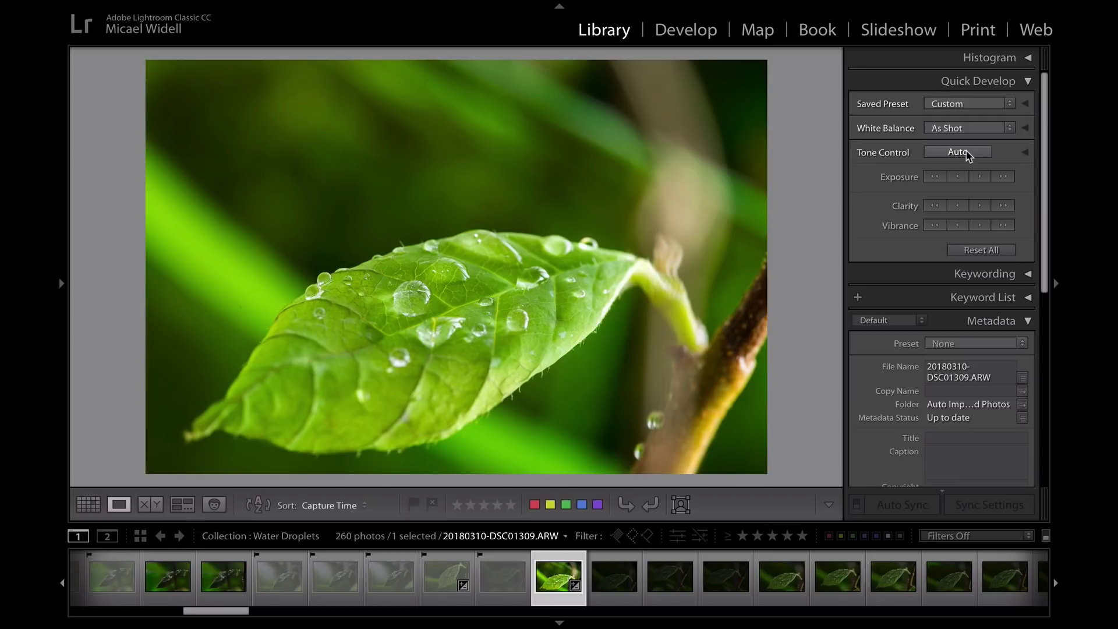
pyautogui.press('x')
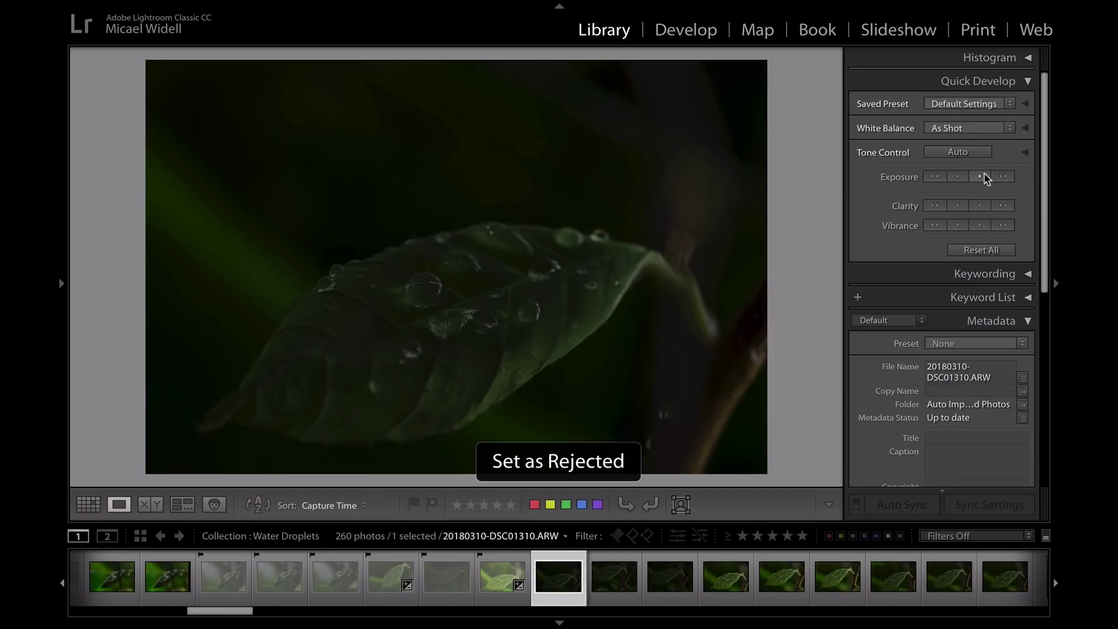
# Raise the exposure of DSC01310 to judge it, and flag DSC01310 and DSC01311 as rejected.
pyautogui.click(993, 176)
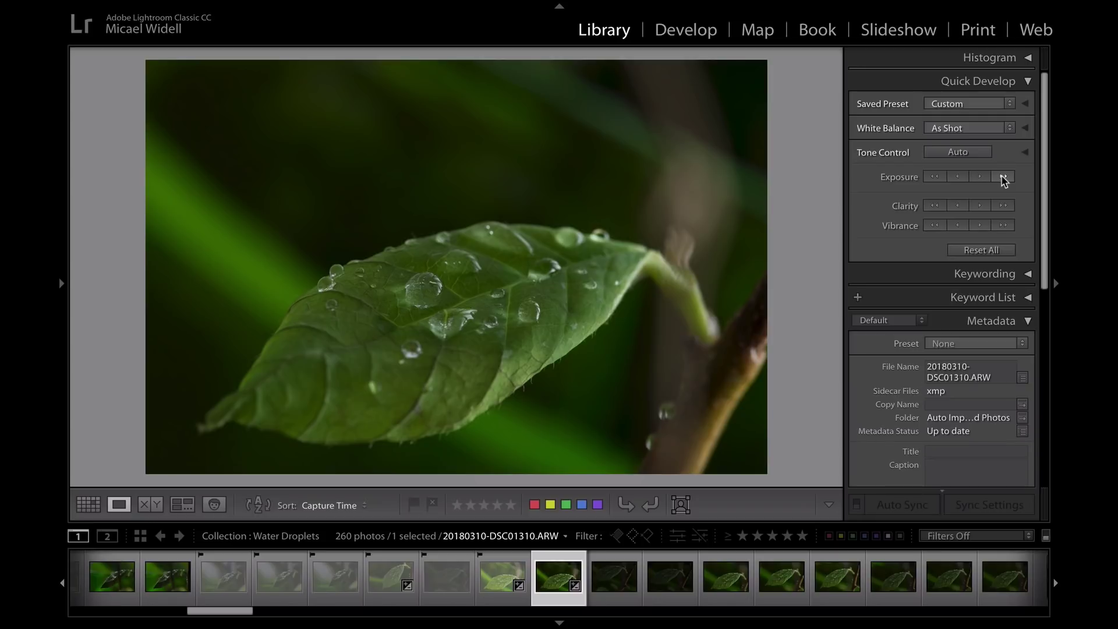
pyautogui.press('x')
pyautogui.press('x')
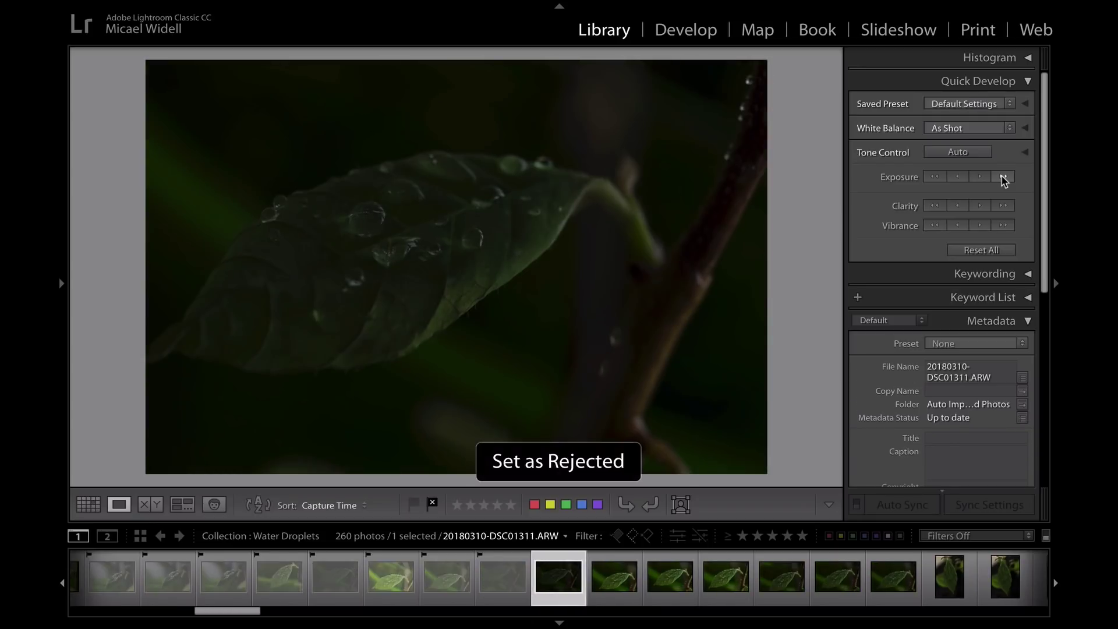
pyautogui.click(1001, 174)
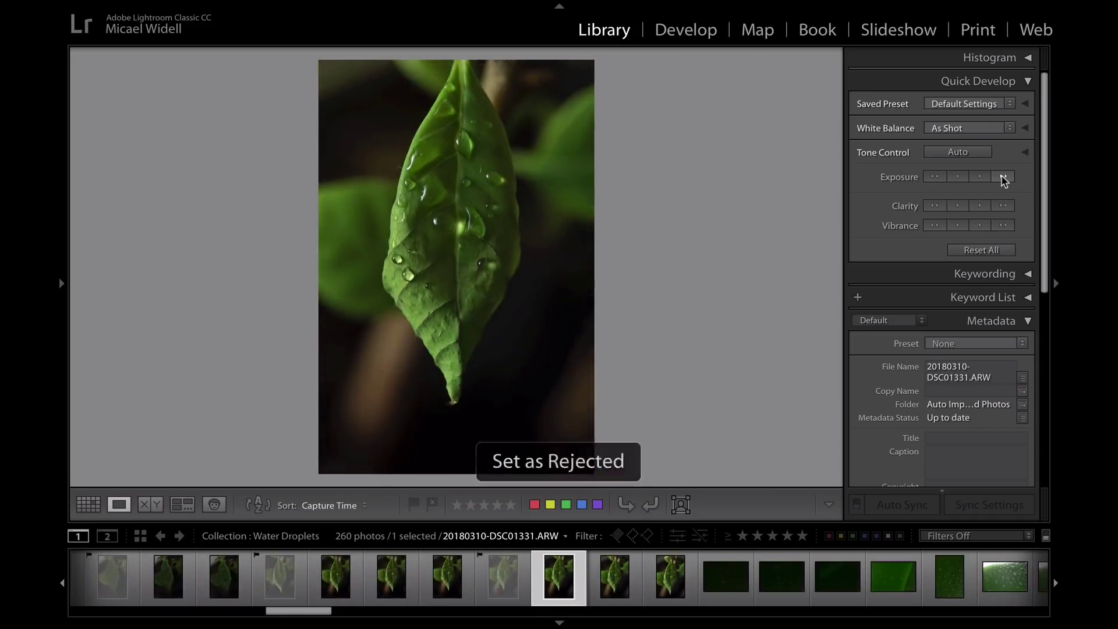
# Move on from DSC01331, apply automatic tone to the dark green photos that follow and flag them as rejected.
pyautogui.press('Right')
pyautogui.press('Right')
pyautogui.press('Right')
pyautogui.click(967, 152)
pyautogui.press('x')
# Continue culling the green water droplet close-ups up to DSC01342, flagging the unwanted shots as rejected.
pyautogui.press('Right')
pyautogui.click(970, 154)
pyautogui.press('x')
pyautogui.press('Right')
pyautogui.click(971, 154)
# Cull the green photos from DSC01342 up to the orchid close-up DSC01358, flagging the weak ones as rejected.
pyautogui.press('x')
pyautogui.press('Right')
pyautogui.press('x')
pyautogui.press('Right')
pyautogui.press('x')
pyautogui.press('Right')
pyautogui.press('Right')
pyautogui.press('Right')
pyautogui.press('x')
pyautogui.press('Right')
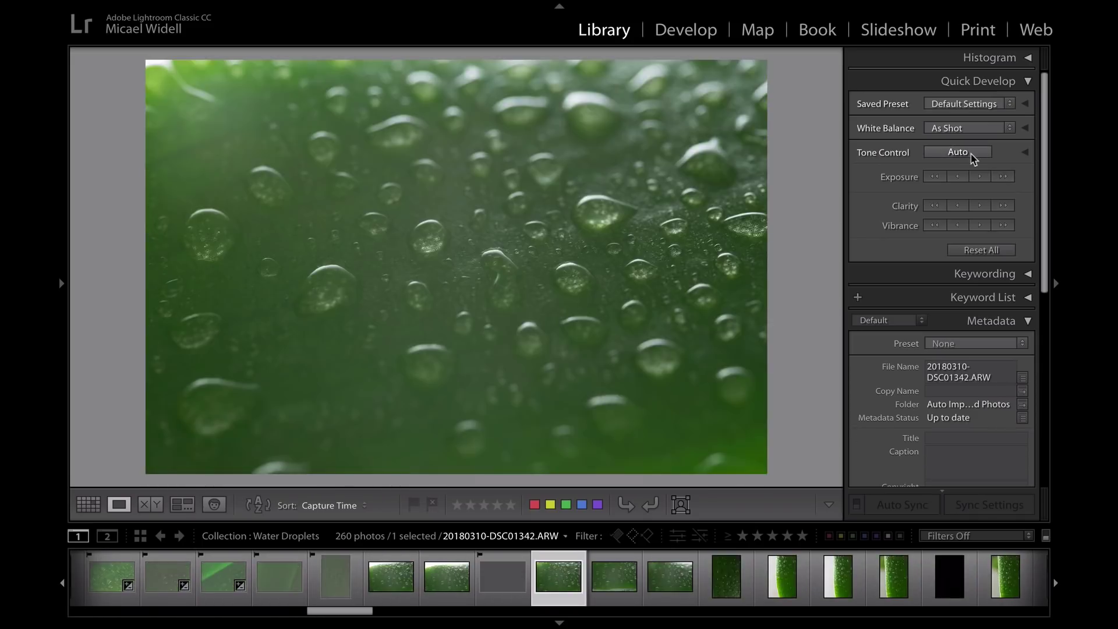
pyautogui.press('x')
pyautogui.press('Right')
# Apply automatic tone to the orchid close-up DSC01358, flag it as rejected and cull the following photos up to DSC01367.
pyautogui.press('x')
pyautogui.press('Right')
pyautogui.press('Right')
pyautogui.press('Right')
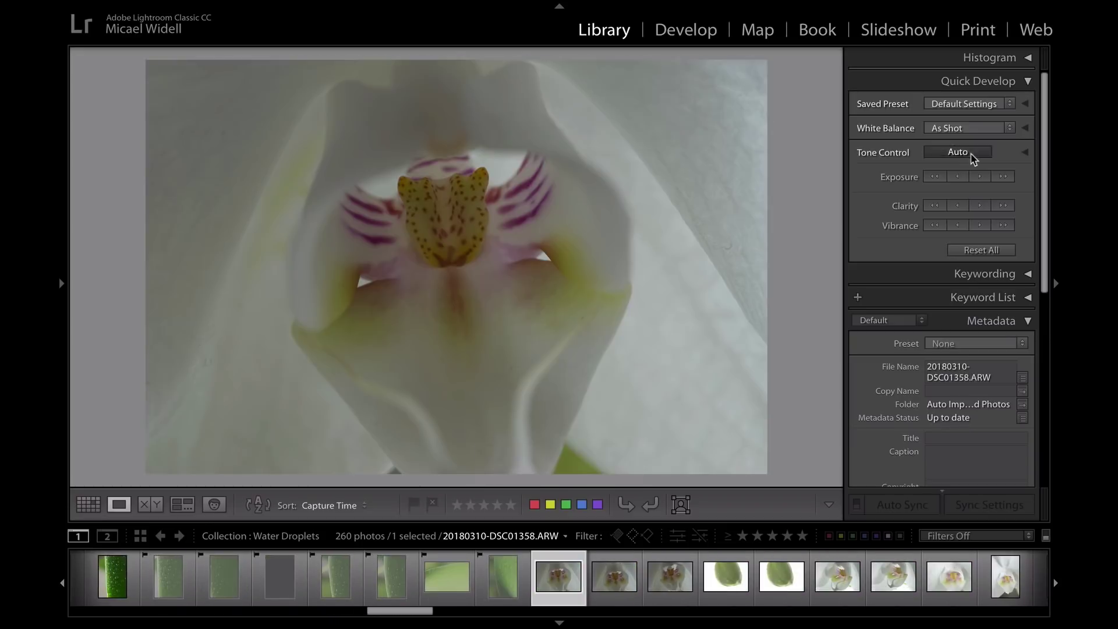
pyautogui.click(971, 154)
pyautogui.press('x')
pyautogui.press('Right')
pyautogui.press('x')
pyautogui.press('Right')
pyautogui.press('x')
pyautogui.press('Right')
# Cull the orchid and flower bud photos from DSC01367 to DSC01378, flagging the unwanted ones as rejected.
pyautogui.press('Right')
pyautogui.press('x')
pyautogui.press('Right')
pyautogui.press('x')
pyautogui.press('Right')
pyautogui.press('x')
pyautogui.press('Right')
pyautogui.press('x')
pyautogui.press('Right')
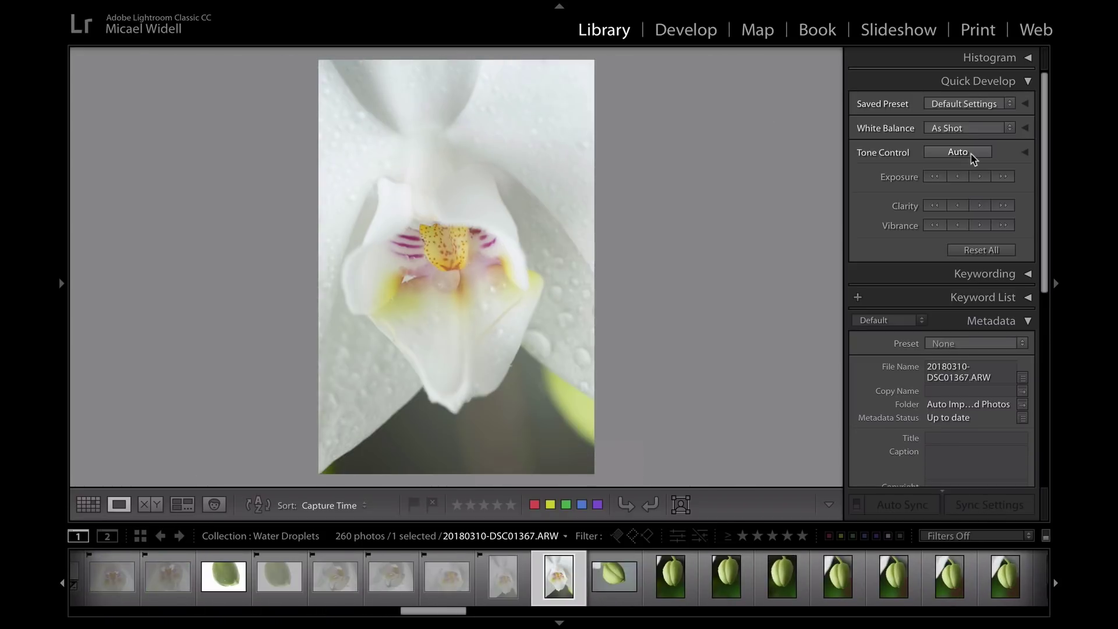
pyautogui.press('x')
pyautogui.press('Right')
pyautogui.press('Right')
pyautogui.press('x')
pyautogui.press('Right')
# Cull the bud and white orchid photos from DSC01378 to DSC01411, flagging the unwanted ones as rejected.
pyautogui.press('x')
pyautogui.press('Right')
pyautogui.press('x')
pyautogui.press('Right')
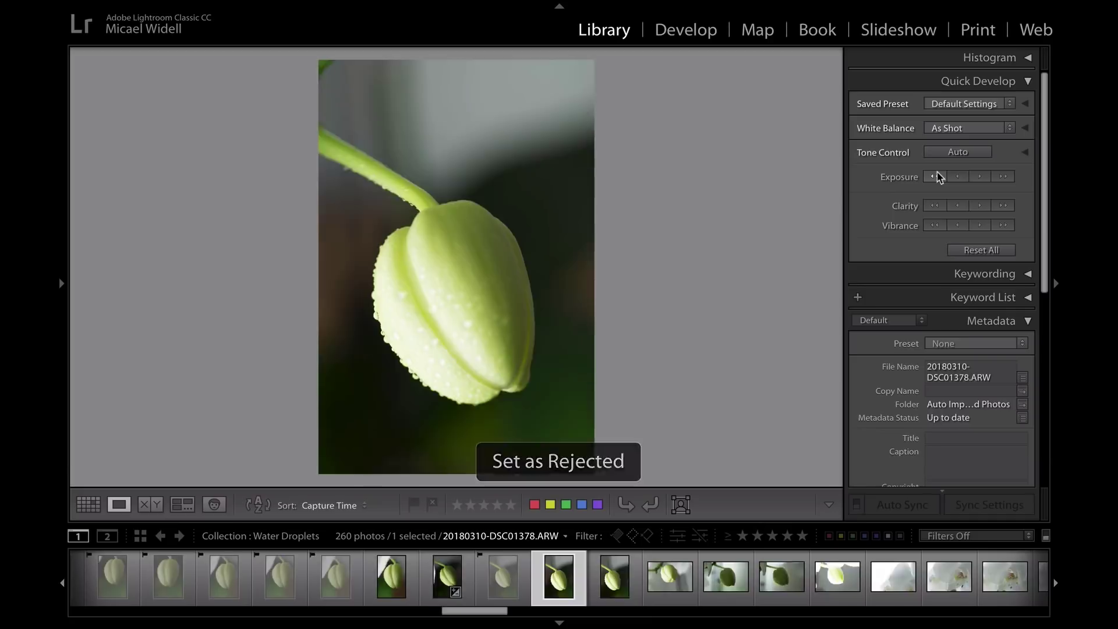
pyautogui.press('x')
pyautogui.press('Right')
pyautogui.press('x')
pyautogui.press('Right')
pyautogui.press('Right')
pyautogui.press('x')
pyautogui.press('Right')
pyautogui.press('x')
pyautogui.press('Right')
pyautogui.press('x')
pyautogui.press('Right')
pyautogui.press('x')
pyautogui.press('Right')
pyautogui.press('x')
pyautogui.press('Right')
pyautogui.press('x')
pyautogui.press('Right')
pyautogui.press('x')
pyautogui.press('Right')
pyautogui.press('x')
pyautogui.press('Right')
pyautogui.press('x')
pyautogui.press('Right')
pyautogui.press('x')
pyautogui.press('Right')
pyautogui.press('x')
pyautogui.press('Right')
pyautogui.press('x')
pyautogui.press('Right')
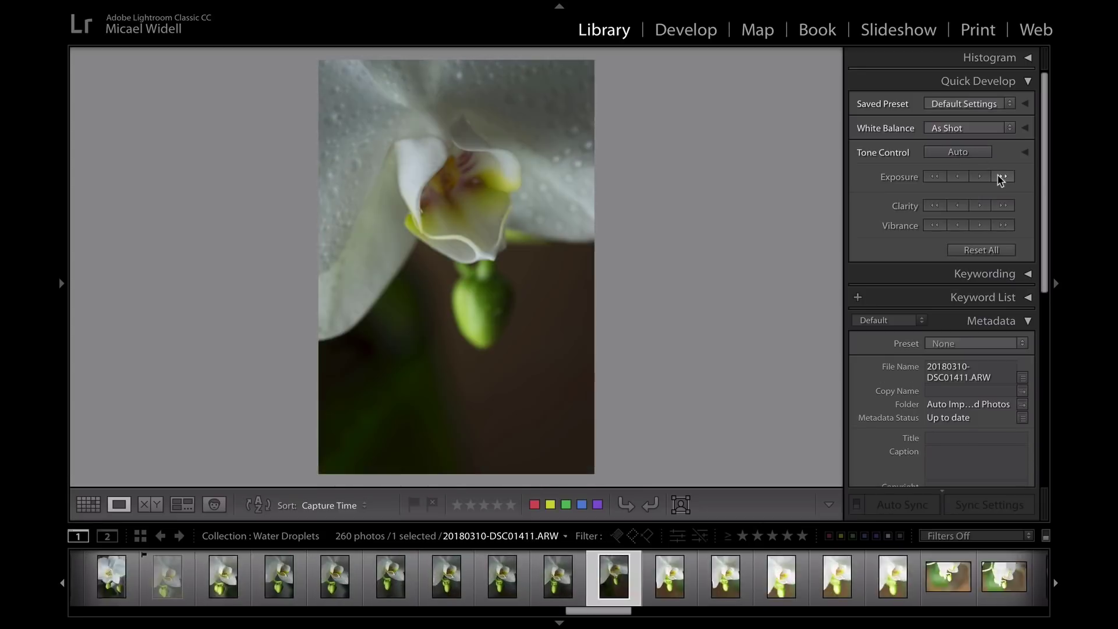
# Lower the exposure of a bright orchid photo after DSC01411 and reject the unwanted shots up to DSC01420.
pyautogui.click(932, 177)
pyautogui.press('Right')
pyautogui.press('Right')
pyautogui.press('Right')
pyautogui.press('x')
pyautogui.press('Right')
# Reject the unwanted orchid shots from DSC01420 onward and rate the green sprout photo just before DSC01430 five stars.
pyautogui.press('x')
pyautogui.press('Right')
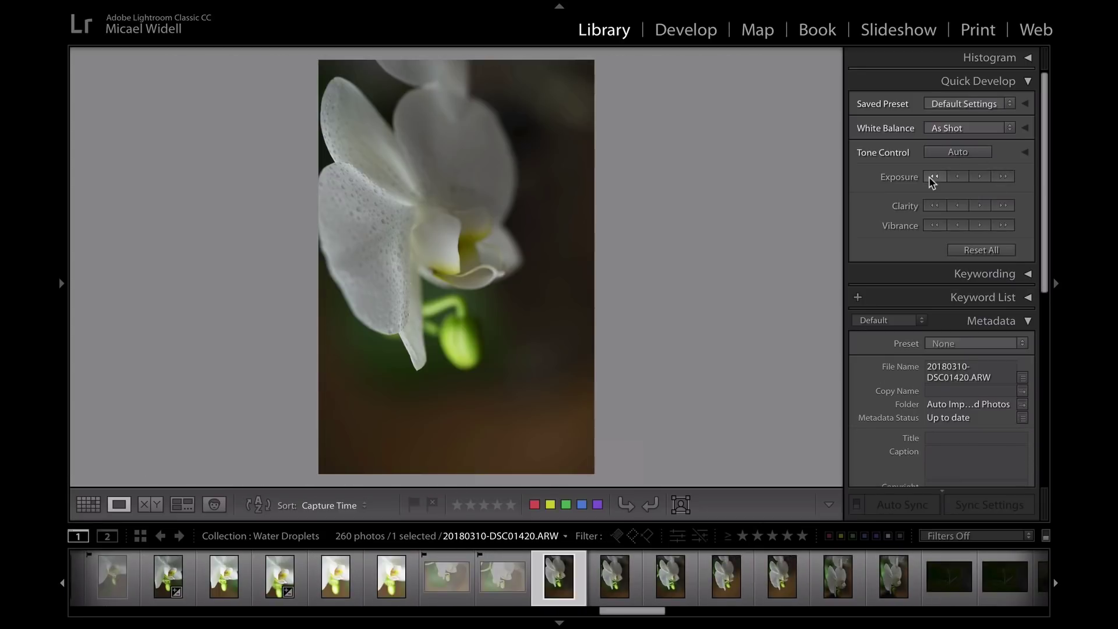
pyautogui.press('x')
pyautogui.press('Right')
pyautogui.press('x')
# Check the sprout photos from DSC01430 to DSC01438 up close and rate the good ones four or five stars.
pyautogui.press('Right')
pyautogui.press('x')
pyautogui.press('Right')
pyautogui.press('x')
pyautogui.press('Right')
pyautogui.press('x')
pyautogui.press('Right')
pyautogui.press('x')
pyautogui.press('Right')
pyautogui.click(1005, 176)
pyautogui.press('Right')
pyautogui.press('5')
pyautogui.press('Right')
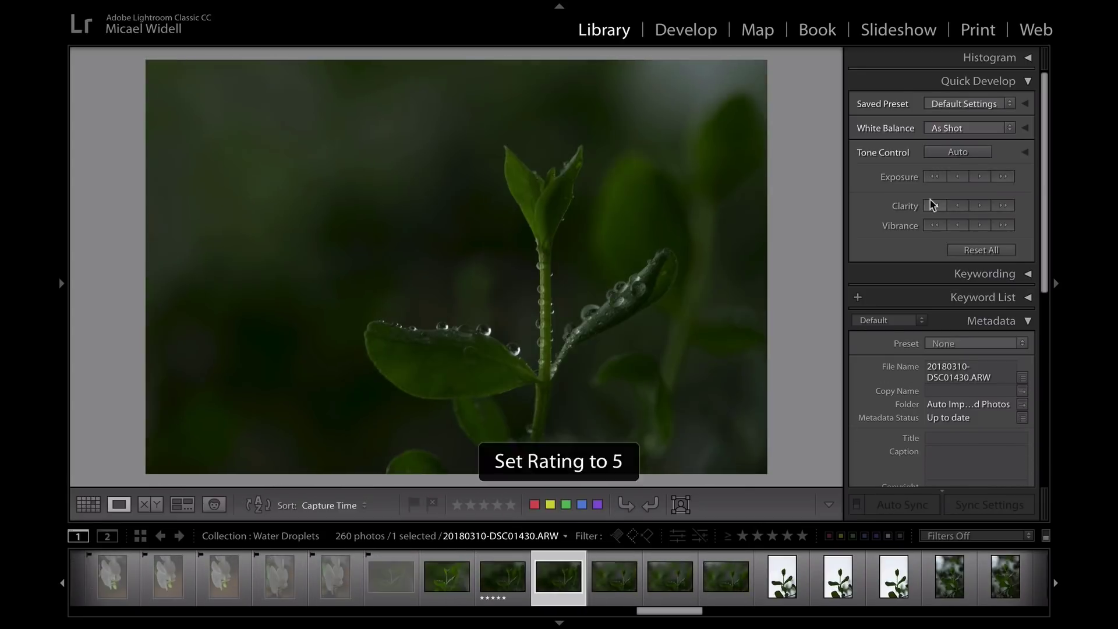
pyautogui.press('5')
pyautogui.press('Left')
pyautogui.press('4')
# Cull the leaf photos from DSC01438 to DSC01446, raising the exposure of dark ones by 1 stop and rejecting the unwanted ones.
pyautogui.press('Right')
pyautogui.press('4')
pyautogui.press('Right')
pyautogui.press('5')
pyautogui.press('Right')
pyautogui.click(577, 346)
pyautogui.click(577, 346)
pyautogui.press('5')
pyautogui.press('Right')
pyautogui.press('5')
pyautogui.press('Right')
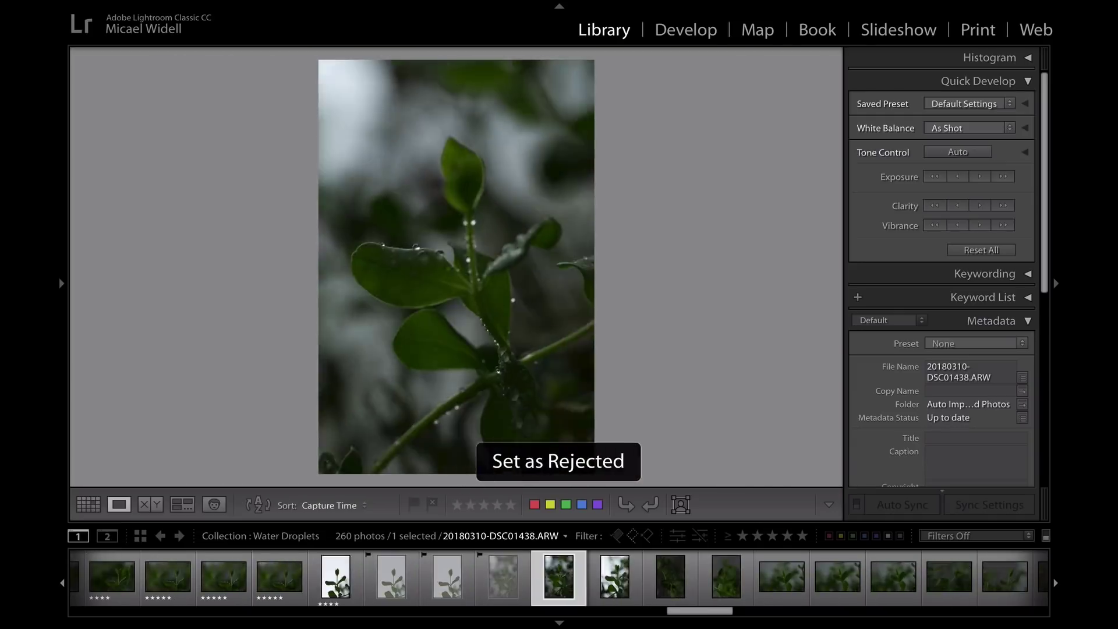
pyautogui.press('x')
pyautogui.press('Right')
pyautogui.press('x')
pyautogui.press('Right')
pyautogui.click(1003, 177)
pyautogui.press('x')
# Cull the dark green sprout photos from DSC01446 to DSC01458, keeping the usable ones unflagged.
pyautogui.press('Right')
pyautogui.press('x')
pyautogui.press('Right')
pyautogui.click(1003, 177)
pyautogui.press('x')
pyautogui.press('Right')
pyautogui.press('x')
pyautogui.press('Right')
pyautogui.press('Right')
pyautogui.click(1003, 178)
pyautogui.press('x')
pyautogui.press('Right')
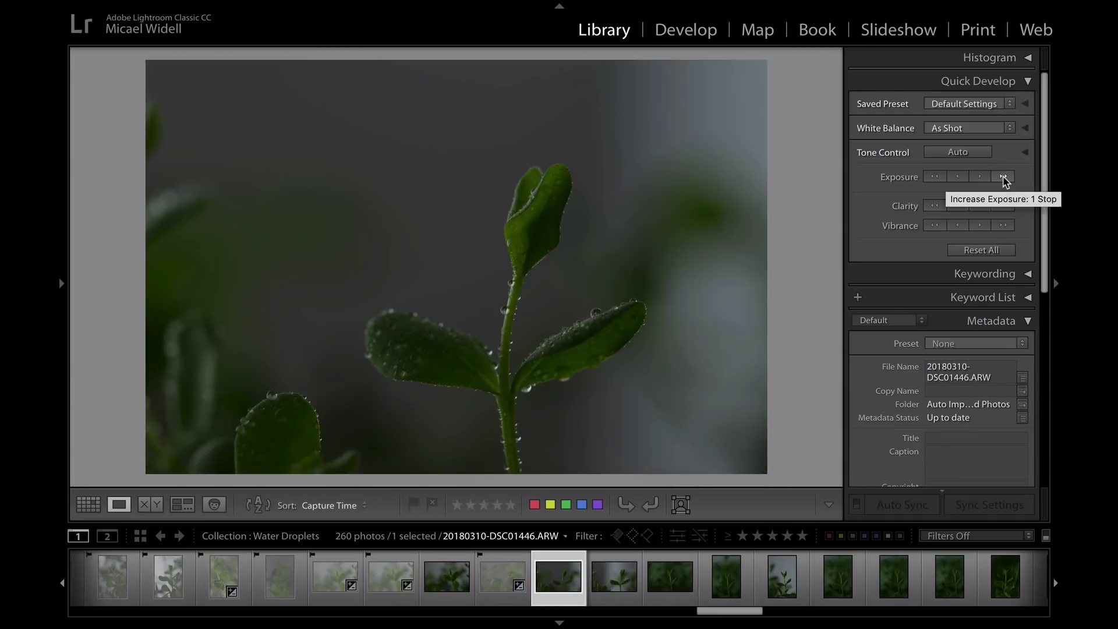
pyautogui.press('Right')
pyautogui.press('Right')
pyautogui.press('Right')
pyautogui.press('Right')
# Cull the sprout photos from DSC01458 to DSC01473, flagging the unwanted ones as rejected.
pyautogui.press('Right')
pyautogui.press('Right')
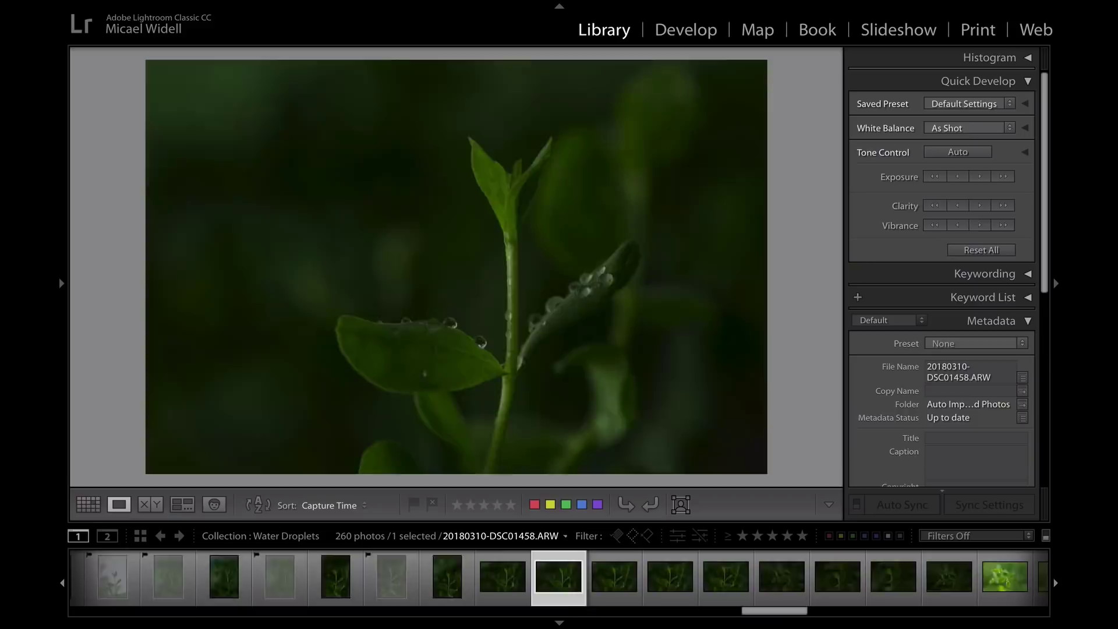
pyautogui.press('Right')
pyautogui.press('Right')
pyautogui.press('Right')
pyautogui.press('Right')
pyautogui.press('x')
pyautogui.press('Right')
pyautogui.press('x')
pyautogui.press('Right')
pyautogui.press('x')
pyautogui.press('Right')
# Cull the green plant photos from DSC01473 to DSC01487, apply automatic tone to DSC01487 and flag it as rejected.
pyautogui.press('x')
pyautogui.press('Right')
pyautogui.press('x')
pyautogui.press('Right')
pyautogui.press('x')
pyautogui.press('Right')
pyautogui.press('x')
pyautogui.press('Right')
pyautogui.press('x')
pyautogui.press('Right')
pyautogui.press('x')
pyautogui.press('Right')
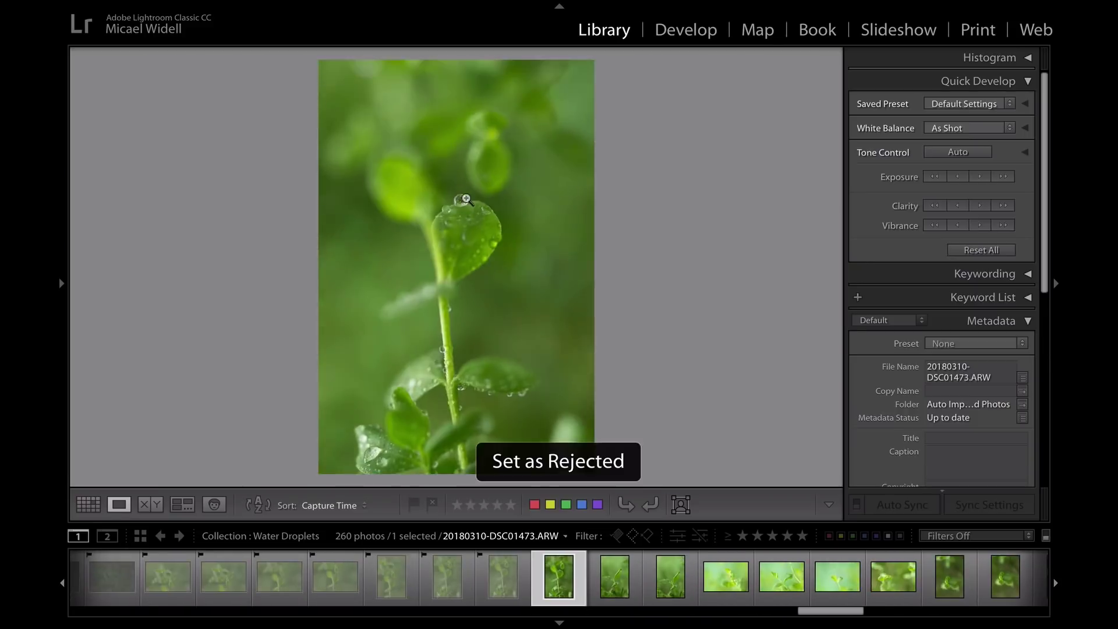
pyautogui.press('Right')
pyautogui.press('x')
pyautogui.press('Right')
pyautogui.press('x')
pyautogui.press('Right')
pyautogui.press('x')
pyautogui.press('Right')
pyautogui.press('x')
pyautogui.press('Right')
pyautogui.press('x')
pyautogui.press('Right')
pyautogui.press('x')
pyautogui.press('Right')
pyautogui.press('x')
pyautogui.press('Right')
pyautogui.press('x')
pyautogui.press('Right')
pyautogui.press('x')
pyautogui.press('Right')
pyautogui.press('x')
pyautogui.press('Right')
pyautogui.press('x')
pyautogui.press('Right')
pyautogui.press('x')
pyautogui.press('Right')
pyautogui.press('x')
pyautogui.press('Right')
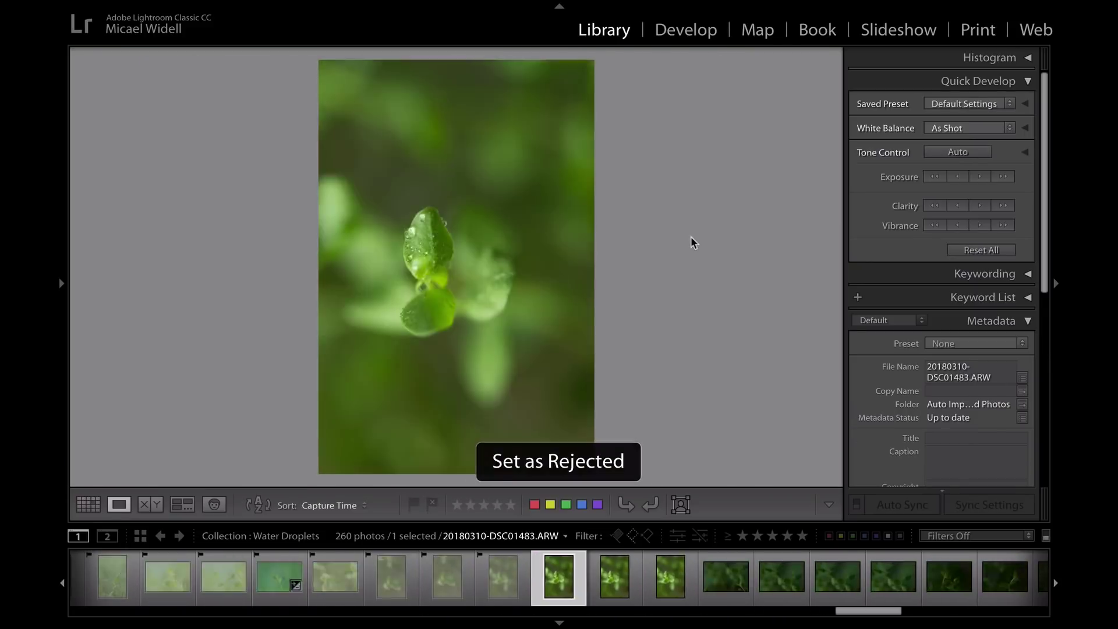
pyautogui.click(963, 154)
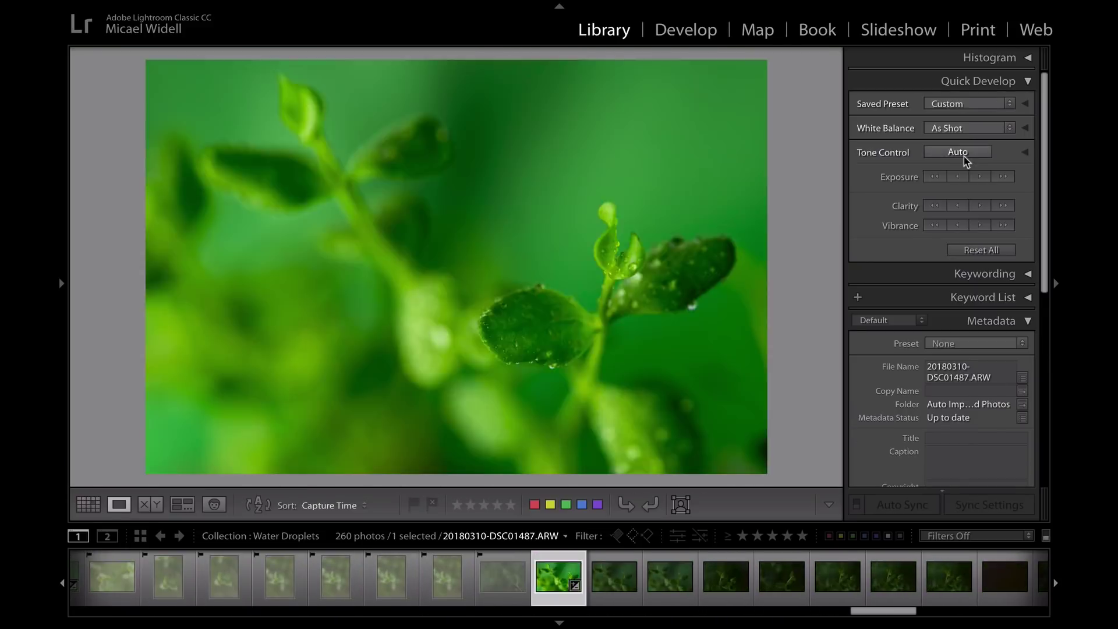
pyautogui.press('x')
# Raise the exposure of the dark leaf photos from DSC01487 to DSC01496 by 1 stop each and reject them.
pyautogui.press('Right')
pyautogui.click(1007, 180)
pyautogui.press('x')
pyautogui.press('Right')
pyautogui.press('x')
pyautogui.press('Right')
pyautogui.press('x')
pyautogui.press('Right')
pyautogui.click(1007, 180)
pyautogui.press('x')
# Cull the leaf photos from DSC01496 to DSC01505, brightening dark shots by 1 stop and rejecting the unwanted ones.
pyautogui.press('Right')
pyautogui.press('x')
pyautogui.press('Right')
pyautogui.click(1006, 179)
pyautogui.press('x')
pyautogui.press('Right')
pyautogui.press('x')
pyautogui.press('Right')
pyautogui.press('x')
pyautogui.press('Right')
pyautogui.click(1007, 179)
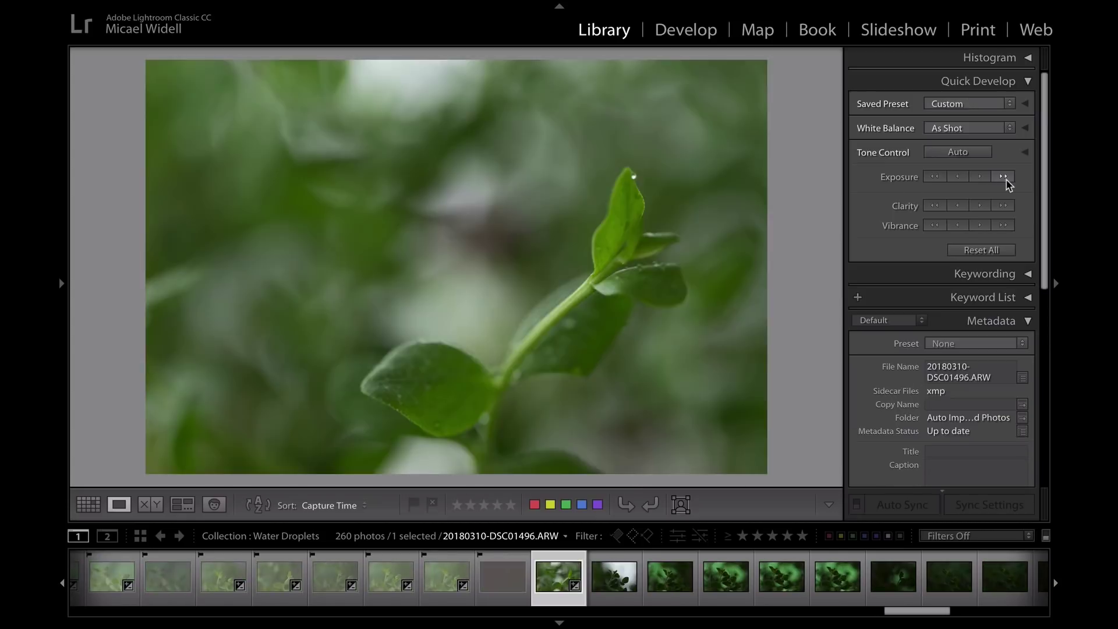
pyautogui.press('x')
pyautogui.press('Right')
pyautogui.press('Right')
pyautogui.press('x')
# Rate the dark sprout photo DSC01505 four stars and continue through the following shots to DSC01516.
pyautogui.press('Right')
pyautogui.press('x')
pyautogui.press('Right')
pyautogui.press('x')
pyautogui.press('Right')
pyautogui.press('x')
pyautogui.press('Right')
pyautogui.click(1007, 179)
pyautogui.press('x')
pyautogui.press('Right')
pyautogui.click(1006, 175)
pyautogui.press('x')
pyautogui.press('Right')
pyautogui.press('x')
pyautogui.press('Right')
pyautogui.click(1006, 175)
pyautogui.press('Right')
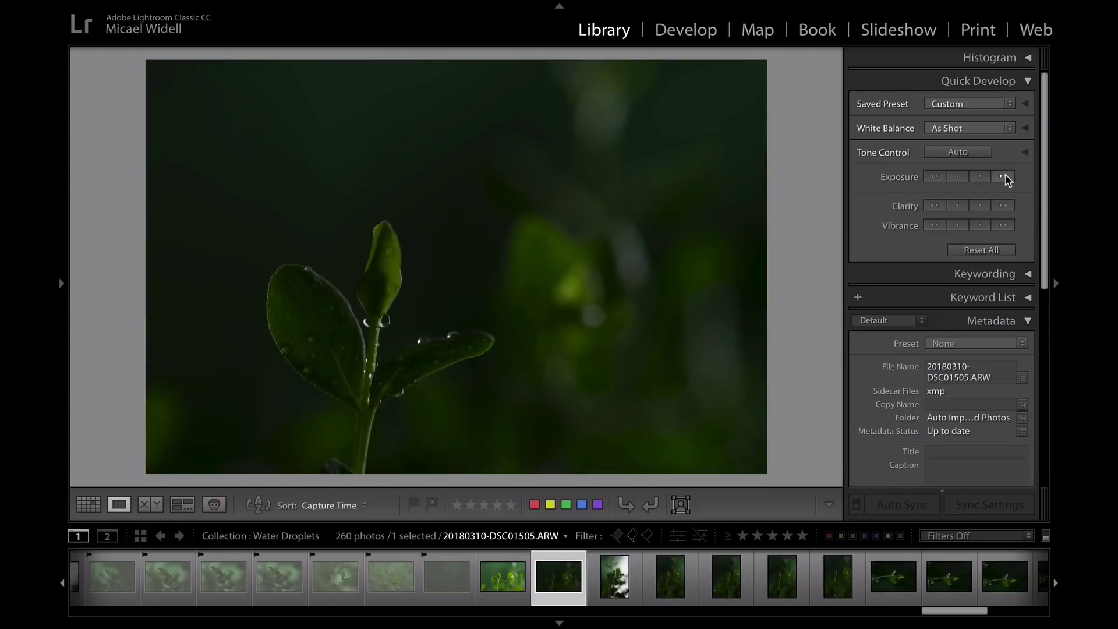
pyautogui.press('4')
# Reject the dark sprig photo DSC01516 and cull the remaining photos through DSC01530.
pyautogui.press('Right')
pyautogui.press('Right')
pyautogui.press('Right')
pyautogui.press('Right')
pyautogui.press('Right')
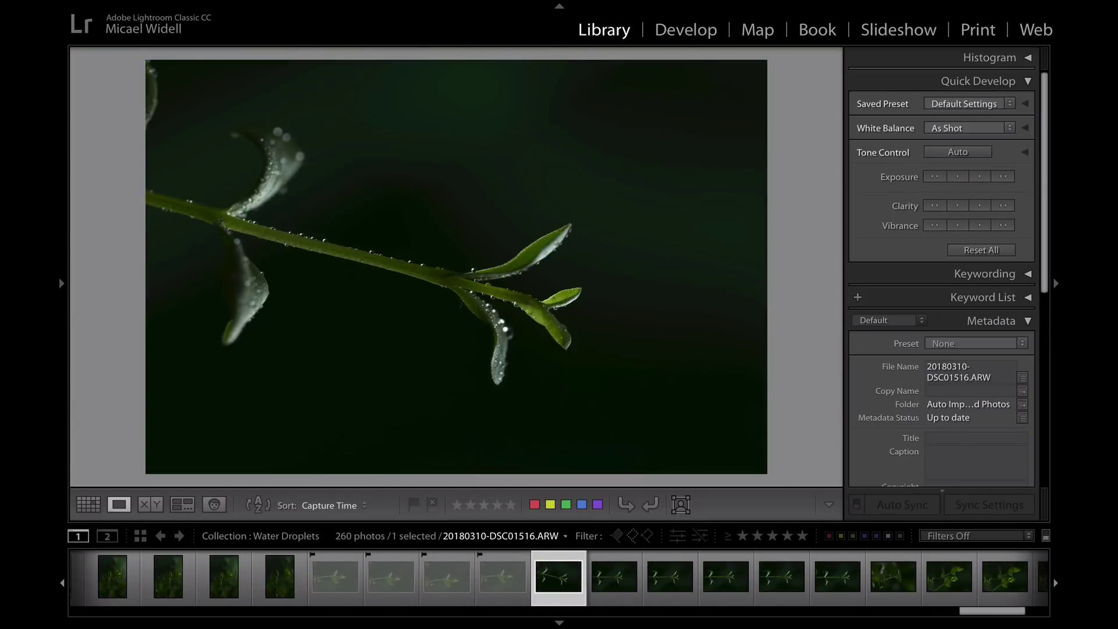
pyautogui.press('x')
pyautogui.press('Right')
pyautogui.press('x')
pyautogui.press('Right')
pyautogui.press('x')
pyautogui.press('Right')
pyautogui.press('Right')
pyautogui.press('x')
pyautogui.press('Right')
pyautogui.press('x')
pyautogui.press('Right')
pyautogui.press('x')
pyautogui.press('Right')
pyautogui.press('x')
pyautogui.press('Right')
pyautogui.press('x')
pyautogui.press('Right')
pyautogui.press('x')
pyautogui.press('Right')
pyautogui.press('x')
pyautogui.press('Right')
pyautogui.press('x')
pyautogui.press('Right')
pyautogui.press('x')
pyautogui.press('Right')
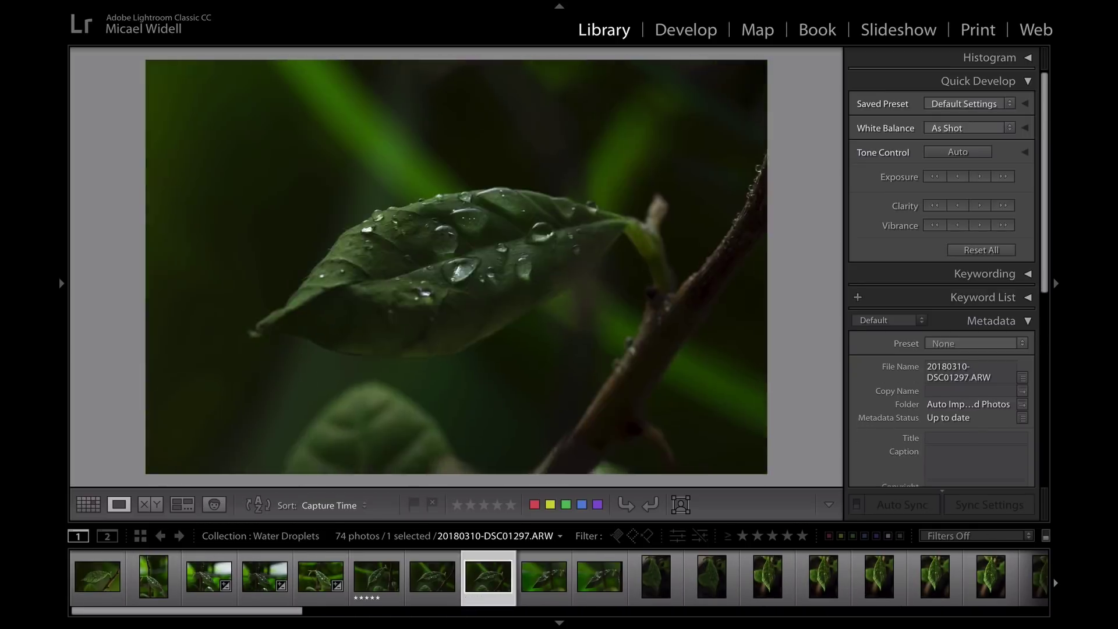
# Return to the first leaf photo of the reduced collection, raise its exposure by 1 stop and flag it as rejected.
pyautogui.click(456, 568)
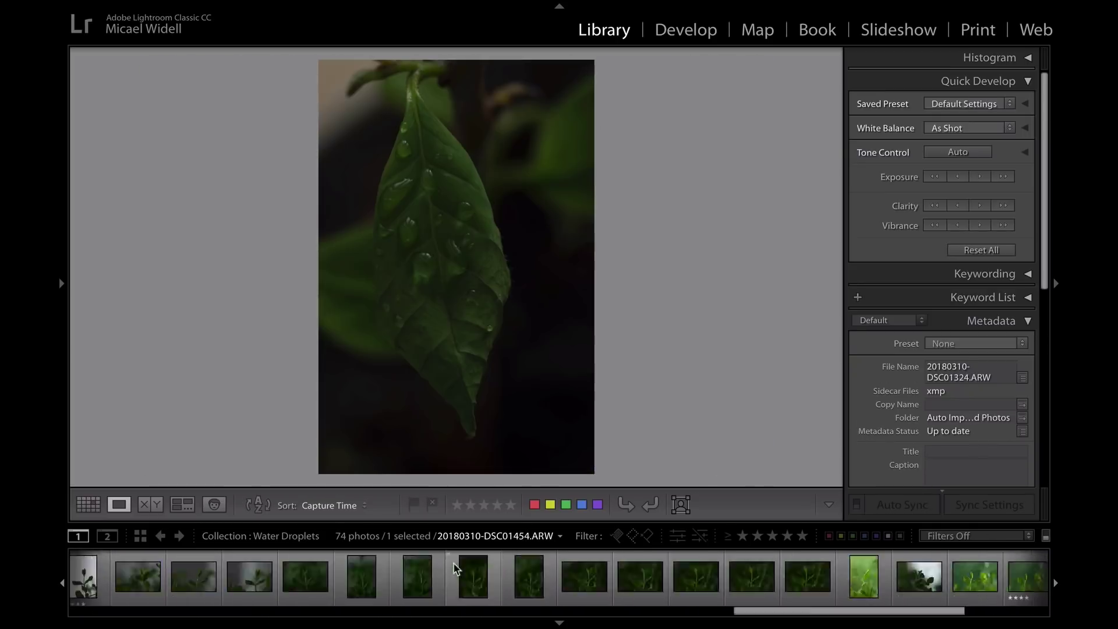
pyautogui.hscroll(-20, 456, 568)
pyautogui.click(89, 587)
pyautogui.click(1007, 177)
pyautogui.press('x')
pyautogui.press('Right')
# Compare the droplet leaf photos around DSC01291 up close and reject the weaker ones.
pyautogui.press('Right')
pyautogui.press('z')
pyautogui.press('z')
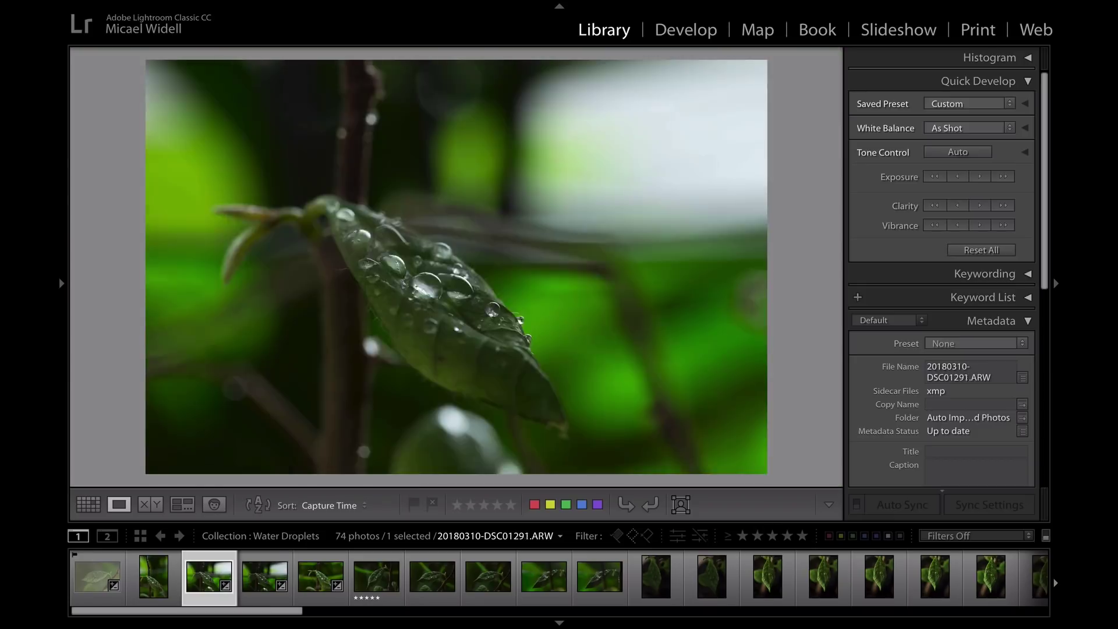
pyautogui.press('Right')
pyautogui.click(437, 320)
pyautogui.click(437, 319)
pyautogui.press('Left')
pyautogui.press('Left')
pyautogui.press('x')
# Check the sharpness of the droplets in DSC01293 and reject the unwanted leaf photos up to DSC01303.
pyautogui.press('Right')
pyautogui.press('x')
pyautogui.press('Right')
pyautogui.press('Right')
pyautogui.click(468, 287)
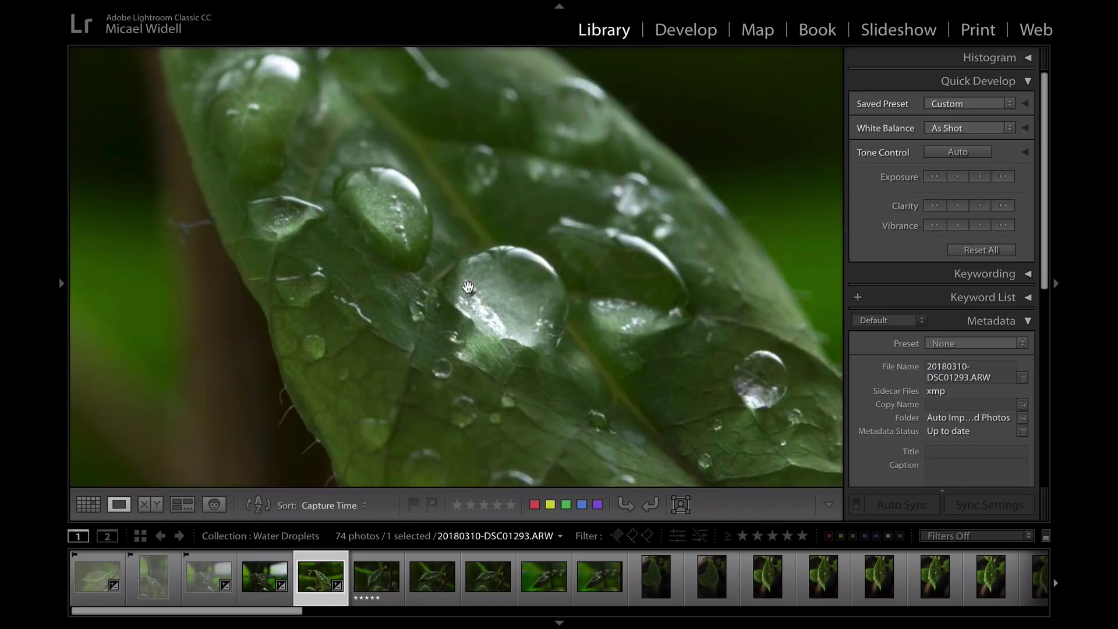
pyautogui.click(467, 286)
pyautogui.press('Right')
pyautogui.press('Right')
pyautogui.click(467, 260)
pyautogui.click(467, 259)
pyautogui.press('x')
# Inspect the dark hanging leaf photos from DSC01303 to DSC01331 up close and reject the unwanted ones.
pyautogui.press('Right')
pyautogui.press('x')
pyautogui.press('Right')
pyautogui.press('x')
pyautogui.press('Right')
pyautogui.press('Right')
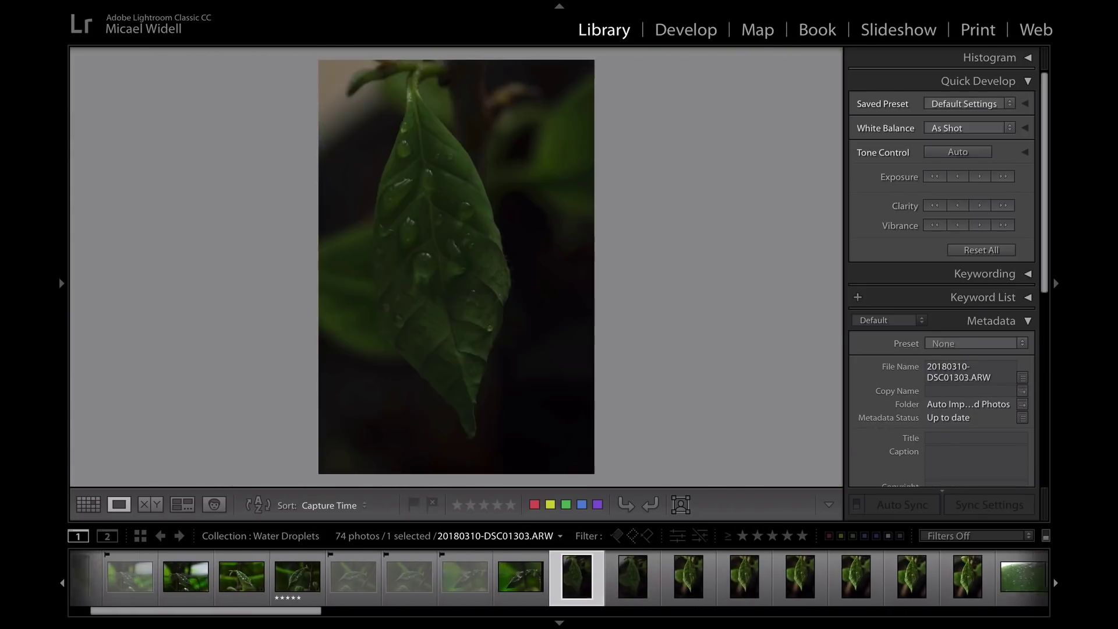
pyautogui.click(469, 233)
# Cull the leaf and droplet texture photos from DSC01331 to DSC01347, checking sharpness and rejecting the weaker ones.
pyautogui.press('Right')
pyautogui.press('x')
pyautogui.press('Right')
pyautogui.press('x')
pyautogui.press('Right')
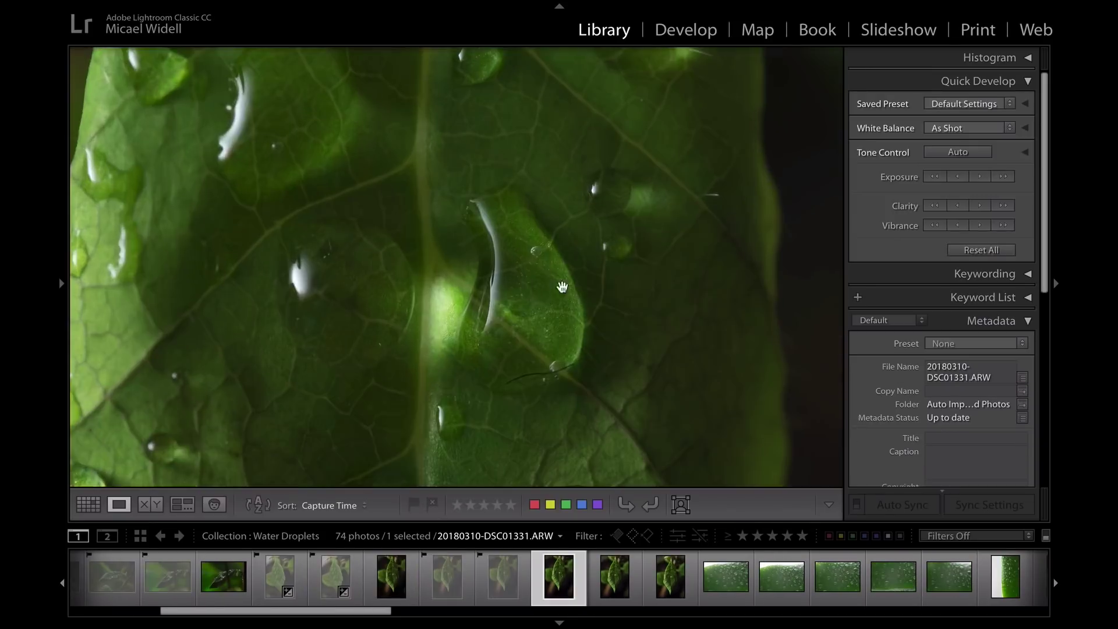
pyautogui.click(542, 267)
pyautogui.press('x')
# Cull the green stem and flower bud photos from DSC01347 to DSC01402, rejecting the unwanted ones.
pyautogui.press('Right')
pyautogui.press('x')
pyautogui.press('Right')
pyautogui.click(451, 257)
pyautogui.click(451, 256)
pyautogui.press('x')
pyautogui.press('Right')
pyautogui.press('x')
pyautogui.press('Right')
pyautogui.press('Right')
pyautogui.press('x')
pyautogui.press('Right')
pyautogui.press('x')
pyautogui.press('Right')
pyautogui.press('x')
pyautogui.press('Right')
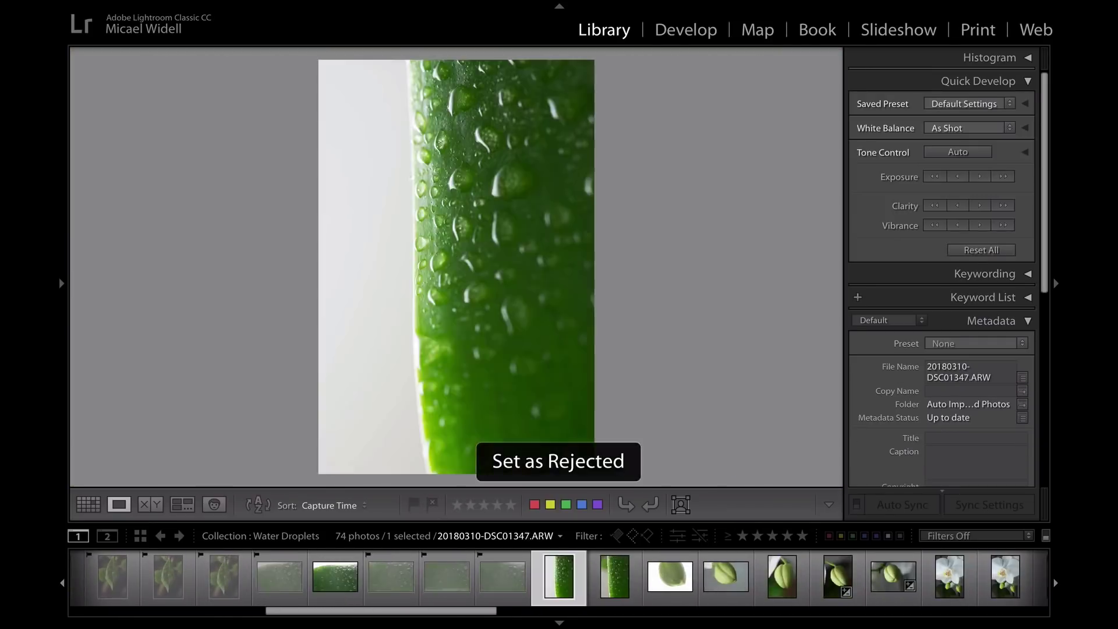
# Reject the white orchid photo DSC01402 and the unwanted orchid shots up to and including DSC01407.
pyautogui.press('Right')
pyautogui.press('x')
pyautogui.press('Right')
pyautogui.click(1003, 177)
pyautogui.press('Right')
pyautogui.press('Right')
pyautogui.press('x')
pyautogui.press('Right')
pyautogui.press('Right')
pyautogui.press('x')
pyautogui.press('Right')
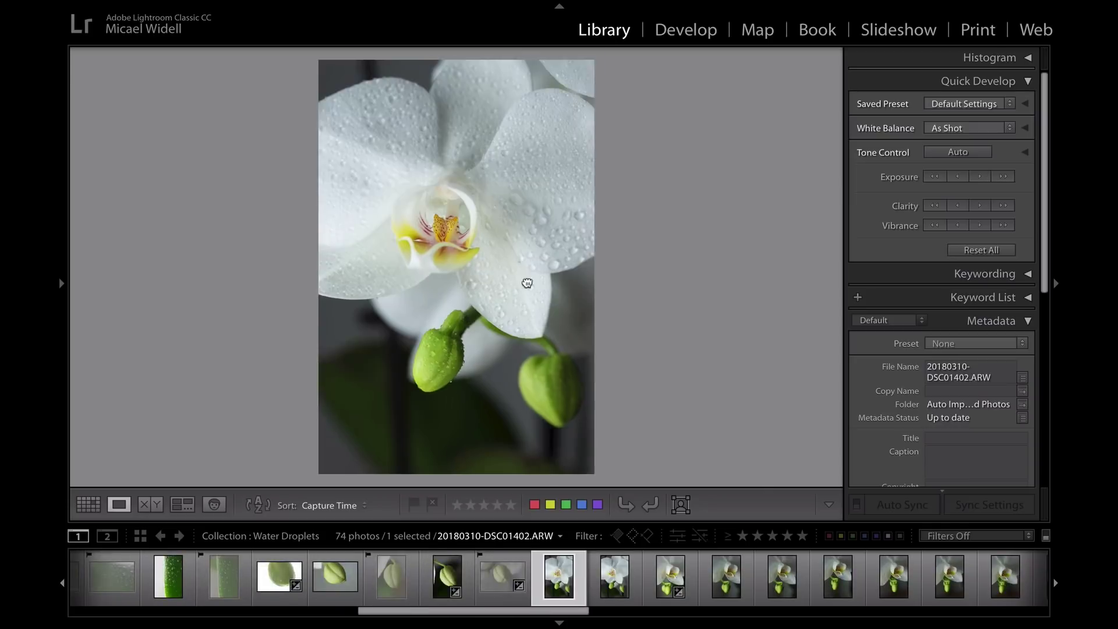
pyautogui.press('x')
# Compare the orchid shots around DSC01407 up close and reject the weaker ones, including an earlier similar photo.
pyautogui.press('Right')
# Compare the remaining orchid shots up to DSC01413 and flag the unwanted ones as rejected.
pyautogui.press('Right')
pyautogui.press('Right')
pyautogui.press('x')
pyautogui.press('Right')
pyautogui.press('x')
pyautogui.press('Right')
pyautogui.press('x')
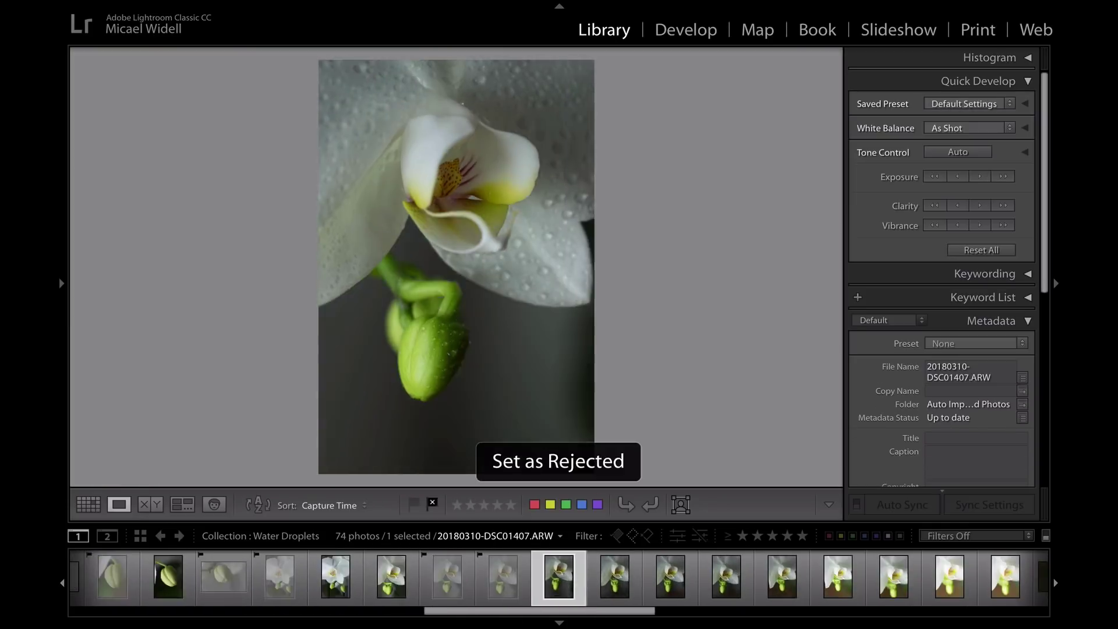
# Reject the orchid photo DSC01413 and the first green sprout photo while reviewing the shots up to DSC01431.
pyautogui.press('Right')
pyautogui.press('x')
pyautogui.press('Right')
pyautogui.click(437, 232)
pyautogui.click(436, 232)
pyautogui.press('Left')
pyautogui.press('Left')
pyautogui.press('Left')
pyautogui.press('Left')
pyautogui.press('Left')
pyautogui.press('x')
pyautogui.press('Right')
pyautogui.press('Right')
pyautogui.press('Right')
pyautogui.press('Right')
pyautogui.press('Right')
pyautogui.press('Right')
pyautogui.press('Left')
pyautogui.press('x')
pyautogui.press('Right')
pyautogui.press('Right')
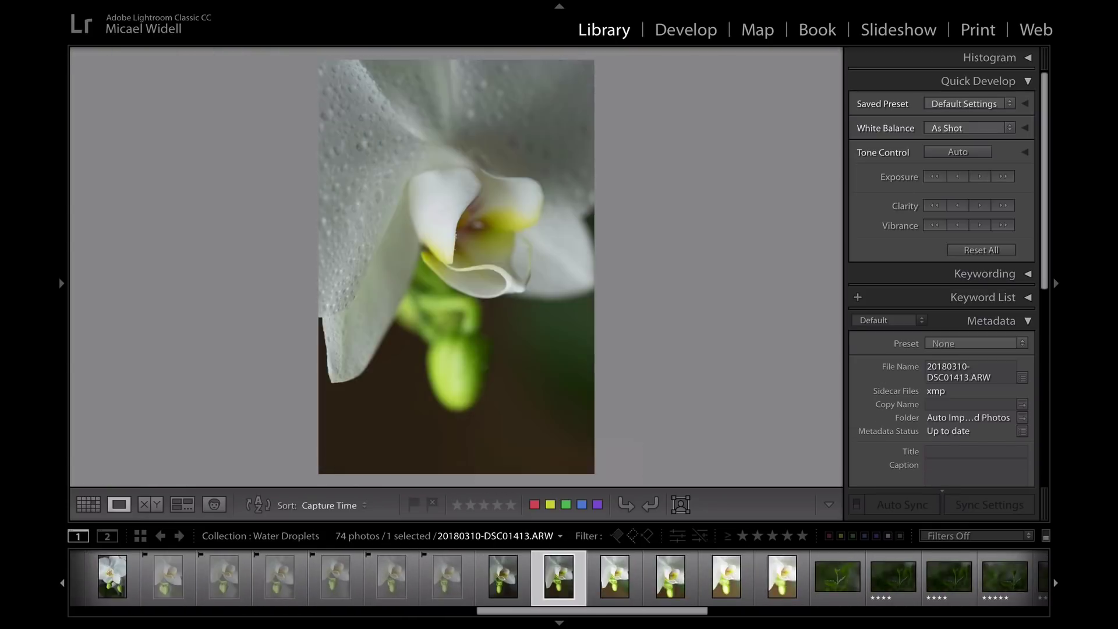
pyautogui.press('x')
pyautogui.press('Right')
pyautogui.press('Right')
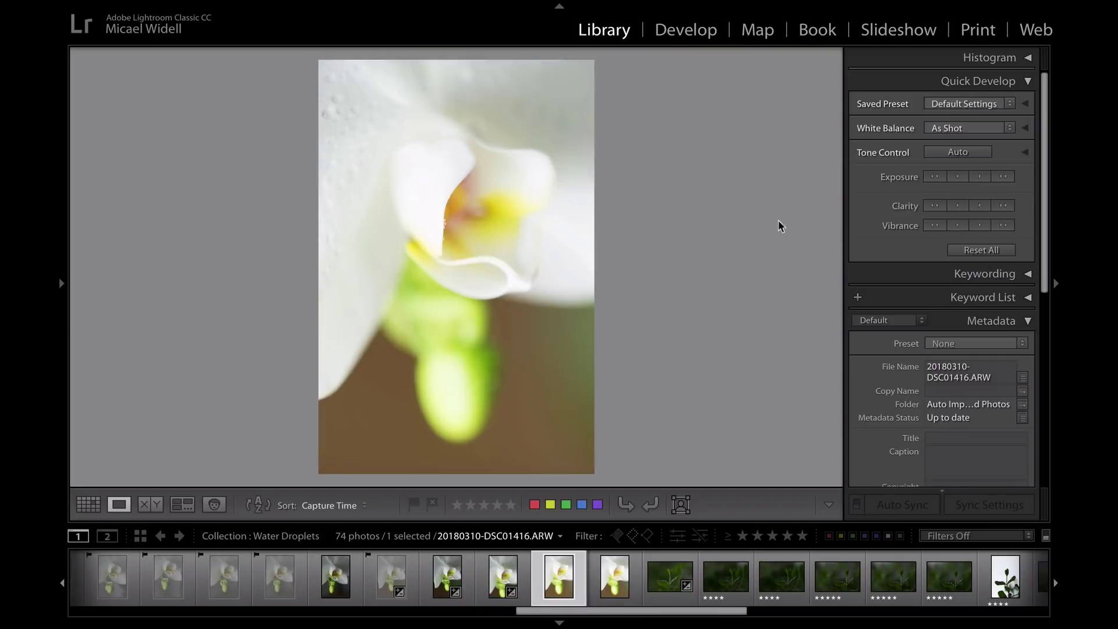
# Compare the green sprout shots DSC01429 to DSC01431 up close, checking the sharpness of the droplets.
pyautogui.press('Right')
pyautogui.press('x')
pyautogui.press('Right')
pyautogui.press('Right')
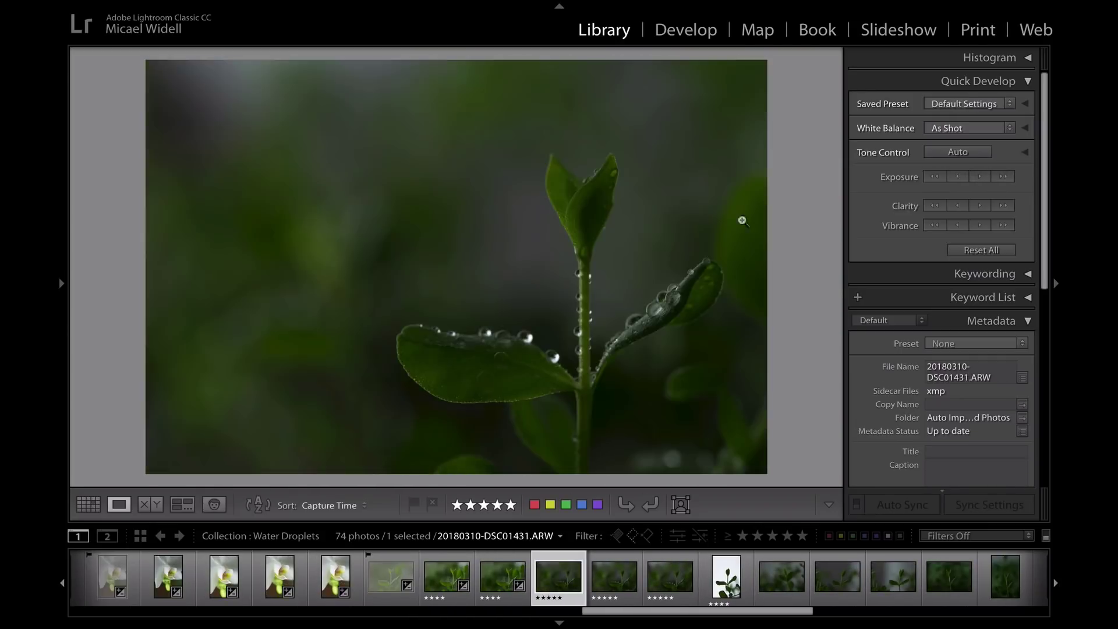
# Review the sprout shots up to DSC01433 and inspect that photo's droplets up close against the neighbouring shot.
pyautogui.press('Right')
pyautogui.press('z')
pyautogui.click(622, 336)
pyautogui.press('Left')
pyautogui.click(553, 341)
pyautogui.click(553, 341)
pyautogui.press('Left')
pyautogui.click(545, 343)
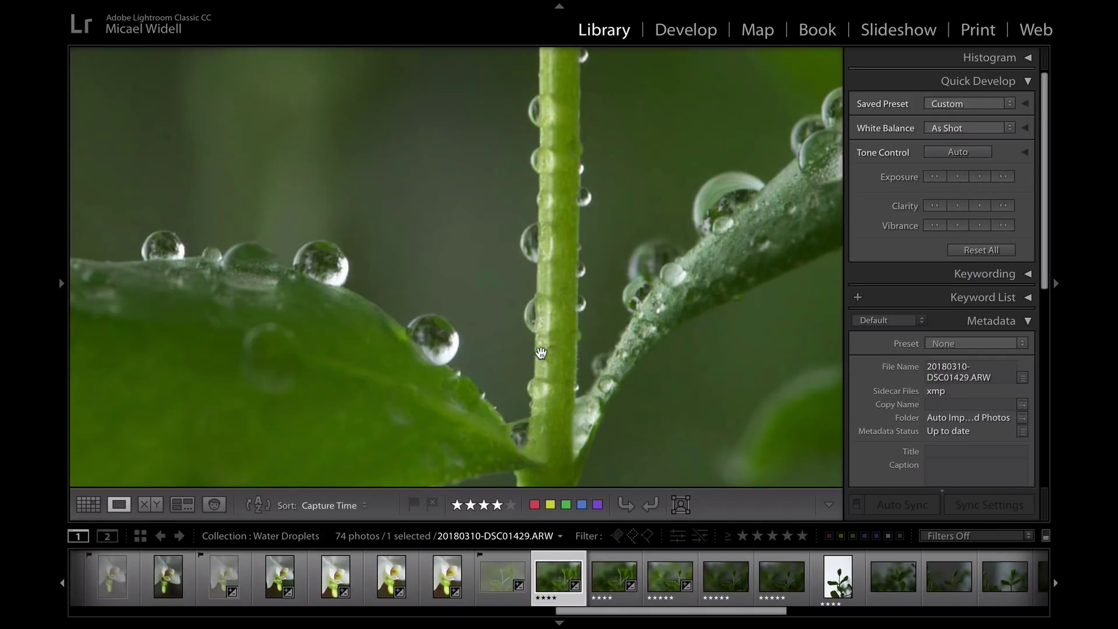
pyautogui.press('z')
pyautogui.press('Right')
pyautogui.press('Right')
pyautogui.click(675, 10)
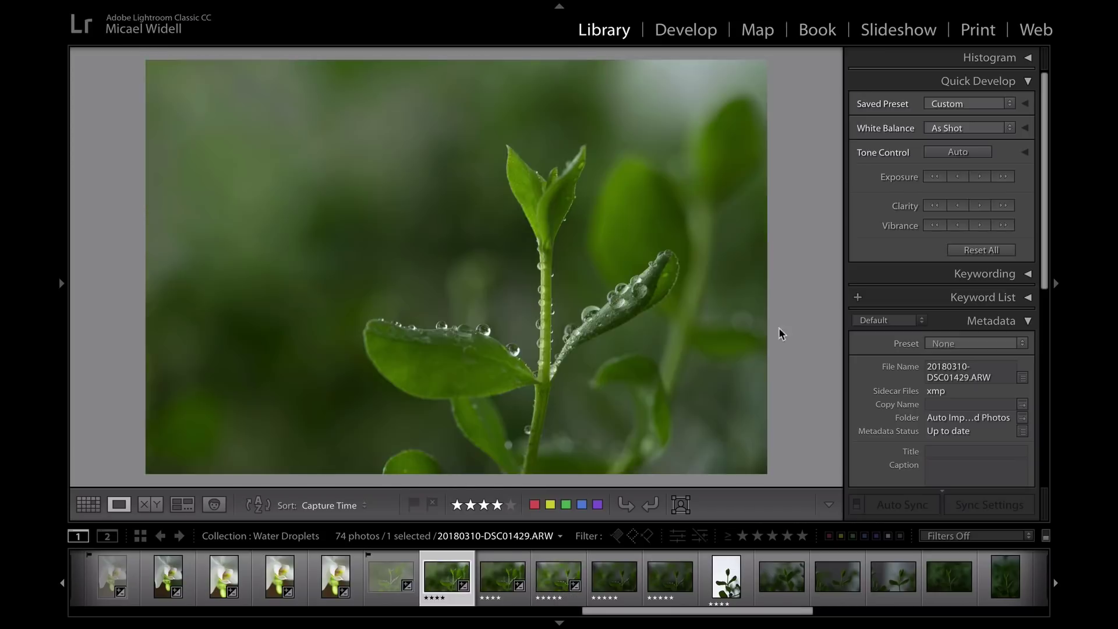
pyautogui.press('Right')
pyautogui.press('Right')
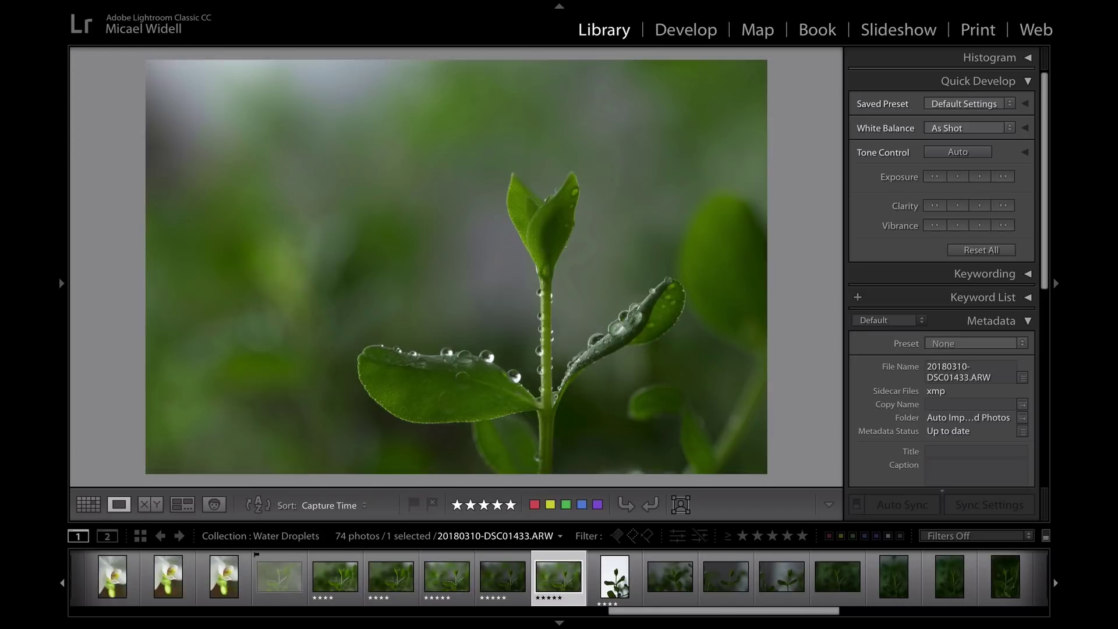
pyautogui.press('Left')
# Pass the white-background sprout photo DSC01434, inspect the photo following it up close and reject it.
pyautogui.press('Right')
pyautogui.click(540, 347)
pyautogui.click(540, 346)
# Compare the preceding sprout shots up close and reject DSC01432, DSC01431 and DSC01430.
pyautogui.press('Left')
pyautogui.press('x')
pyautogui.press('Left')
pyautogui.press('x')
pyautogui.press('Left')
pyautogui.click(537, 322)
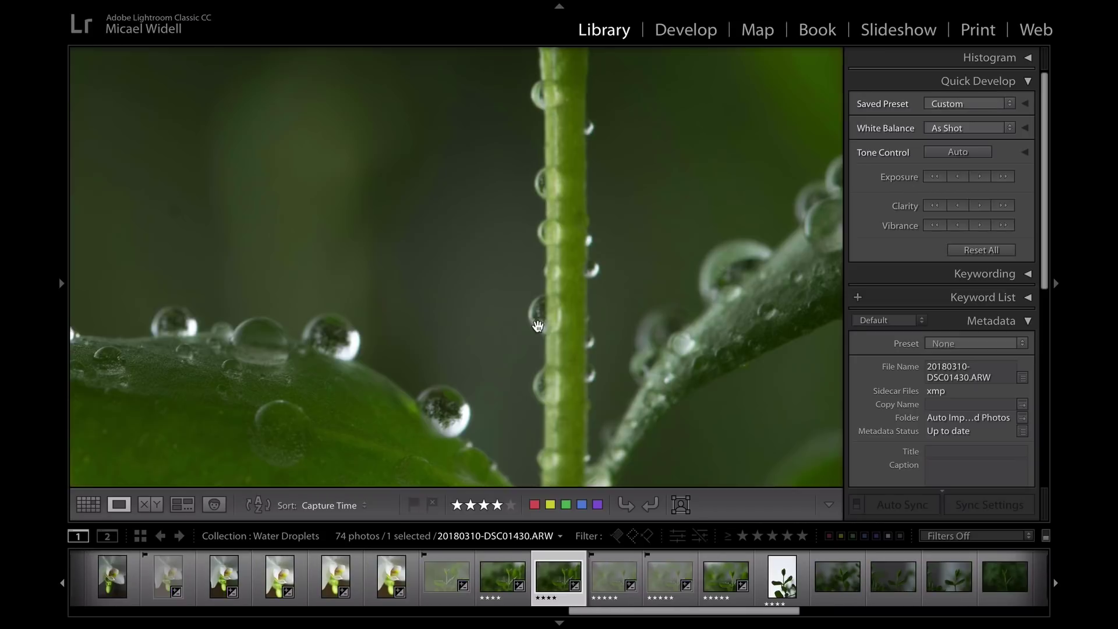
pyautogui.click(538, 328)
pyautogui.press('x')
pyautogui.press('Left')
pyautogui.press('Right')
pyautogui.press('Right')
pyautogui.press('Right')
pyautogui.press('Right')
pyautogui.press('Right')
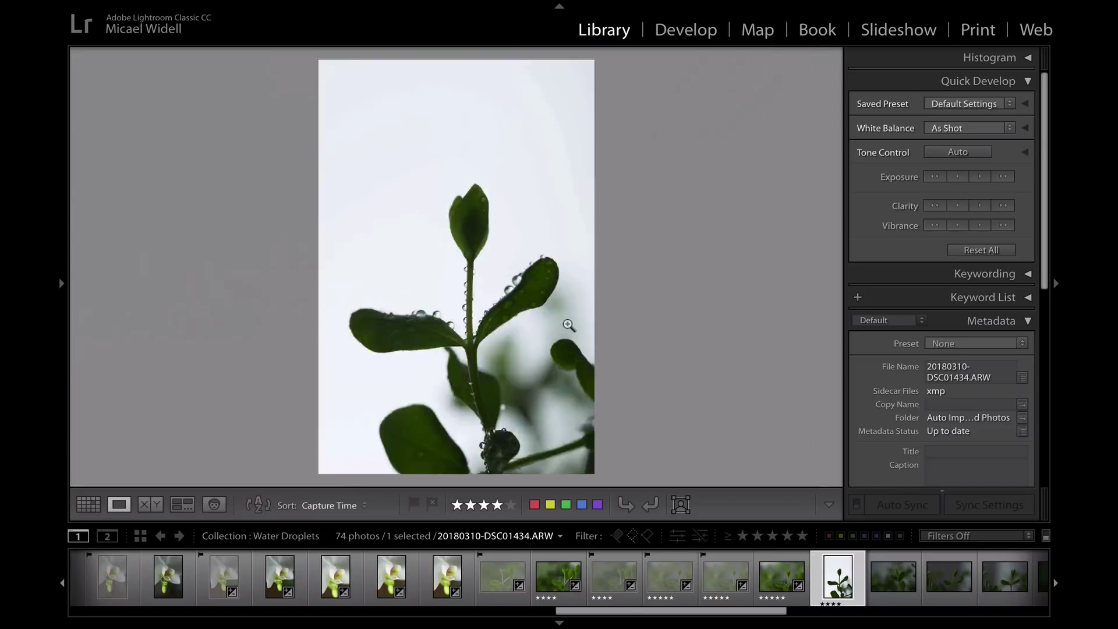
# Inspect the sprout shots from the next photo through DSC01447 and DSC01448 to DSC01454 up close.
pyautogui.press('Right')
pyautogui.click(412, 309)
pyautogui.click(411, 309)
pyautogui.press('x')
pyautogui.press('Right')
pyautogui.click(511, 302)
pyautogui.click(512, 302)
pyautogui.press('Right')
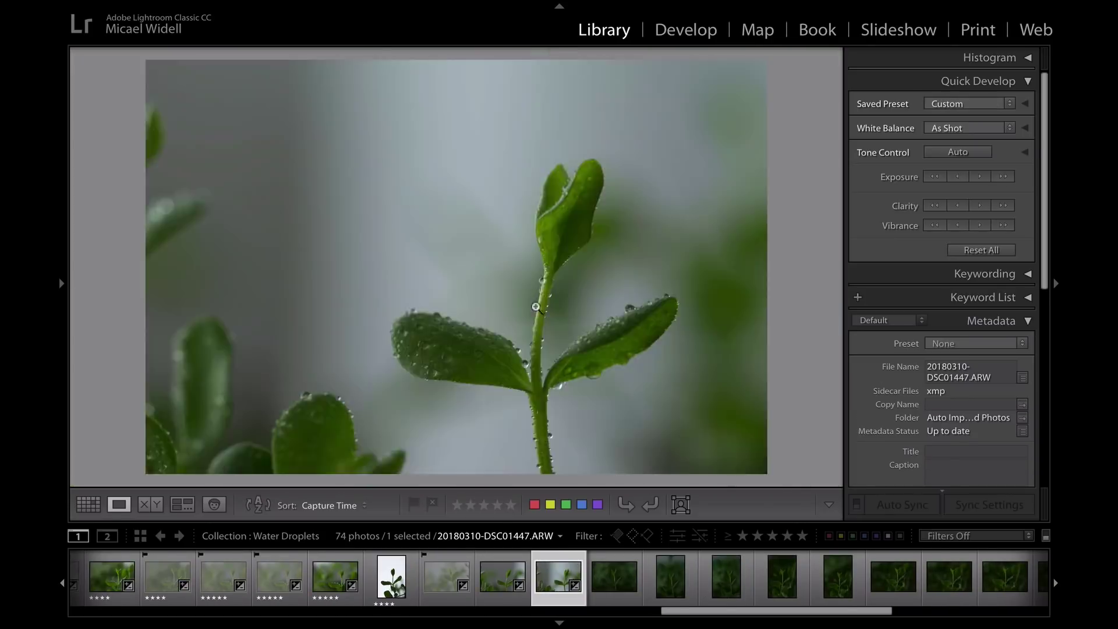
pyautogui.press('Right')
pyautogui.click(450, 311)
pyautogui.click(454, 327)
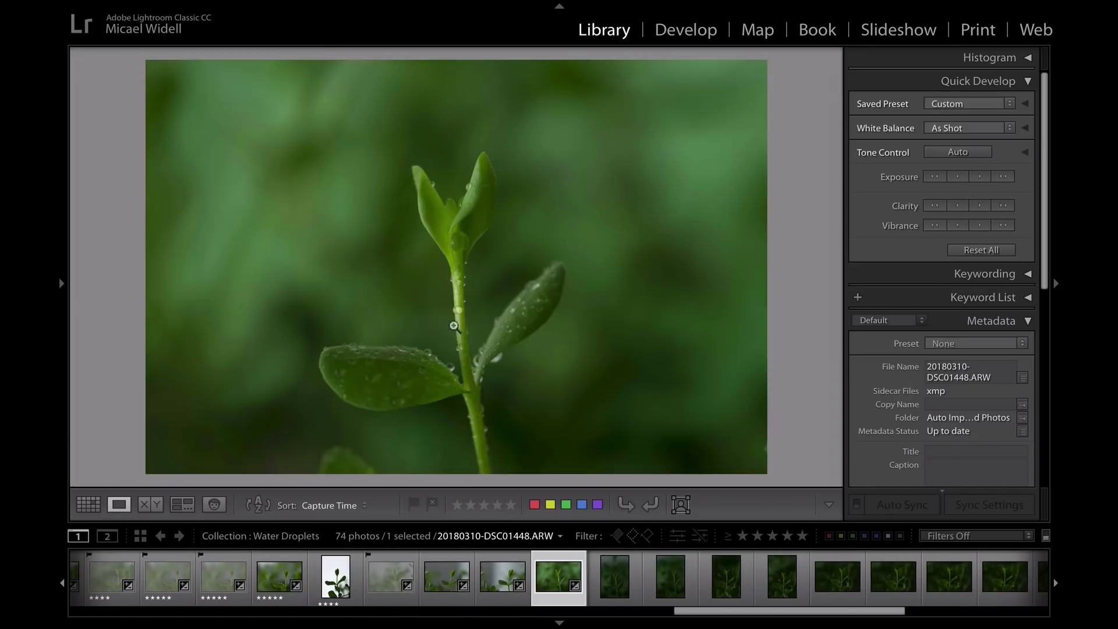
pyautogui.press('Right')
pyautogui.click(507, 366)
pyautogui.click(507, 366)
# Raise the exposure of the dark sprout shots following DSC01454 and inspect the droplets up close.
pyautogui.press('Right')
pyautogui.press('Right')
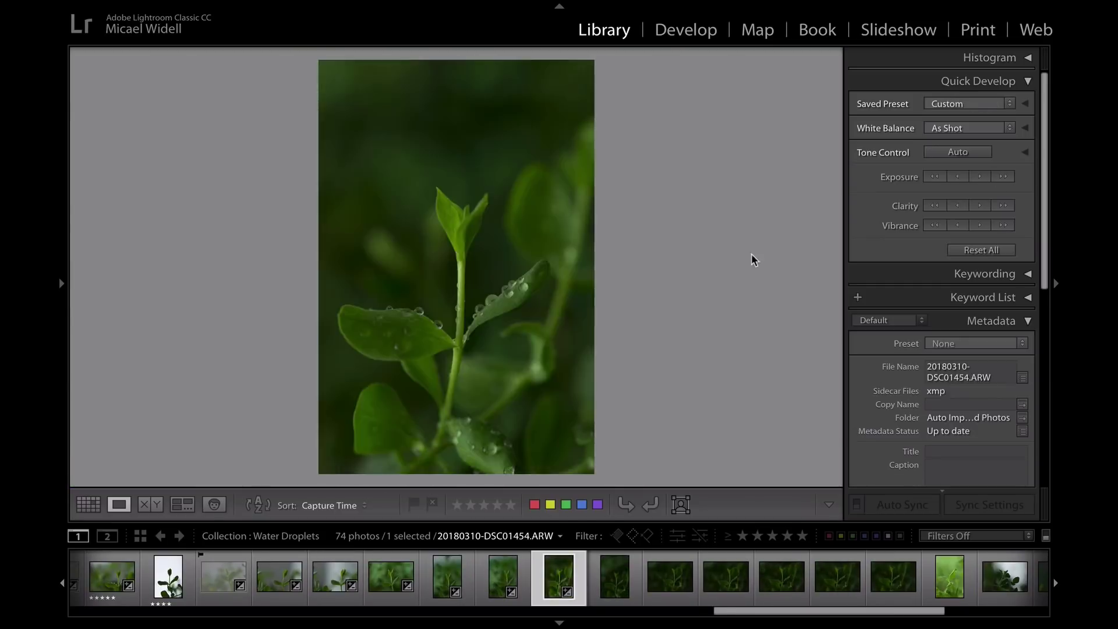
# Compare the horizontal sprout shots around DSC01459 and reject the weaker similar ones.
pyautogui.press('Right')
pyautogui.click(1003, 177)
pyautogui.click(1003, 177)
pyautogui.click(625, 575)
pyautogui.click(1003, 177)
pyautogui.click(414, 322)
pyautogui.click(414, 322)
pyautogui.press('Left')
pyautogui.press('x')
pyautogui.press('Left')
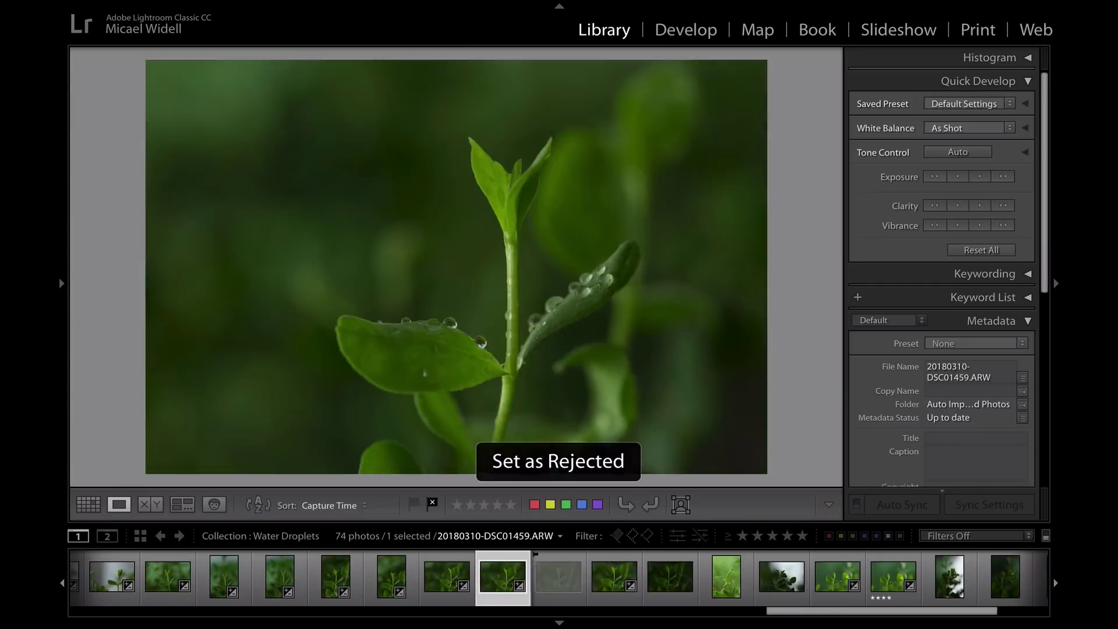
pyautogui.press('x')
pyautogui.press('Left')
# Lower the exposure of the vertical leaf photo DSC01461, inspect it up close and reject it.
pyautogui.press('x')
pyautogui.press('Right')
pyautogui.press('Right')
pyautogui.press('Right')
pyautogui.press('Right')
pyautogui.click(599, 351)
pyautogui.click(600, 351)
# Raise the exposure of the white-background photo after DSC01461 and inspect its detail up close.
pyautogui.press('Right')
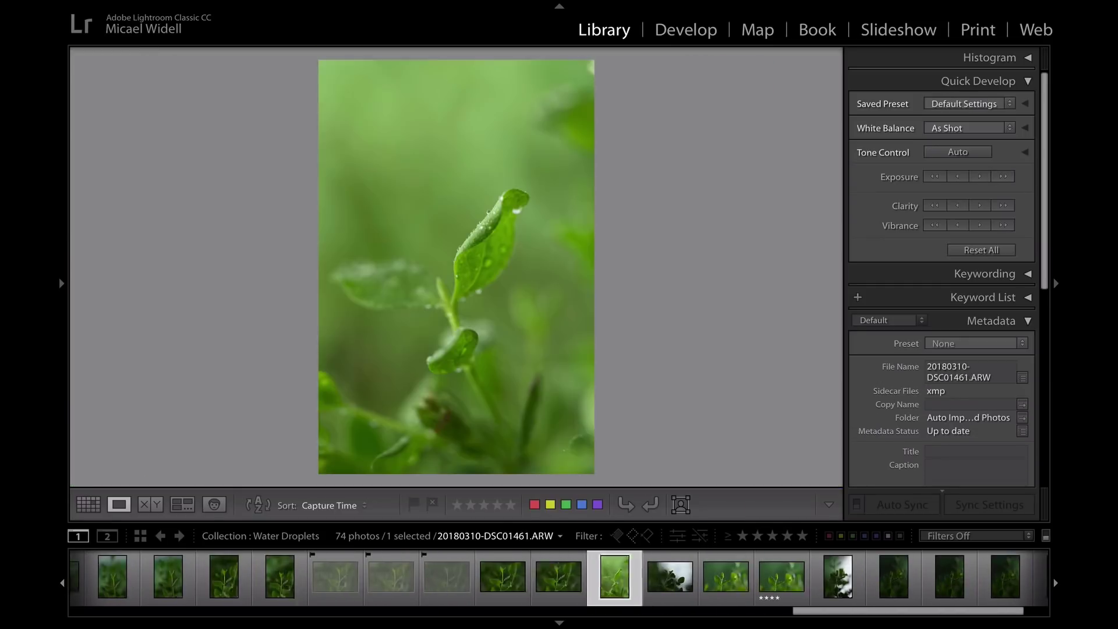
pyautogui.click(934, 177)
pyautogui.click(466, 292)
pyautogui.click(466, 292)
pyautogui.press('x')
# Compare sprout photo DSC01505 with the similar four-star shot beside it and reject DSC01505.
pyautogui.press('Right')
pyautogui.click(1005, 177)
pyautogui.click(445, 232)
pyautogui.click(445, 233)
pyautogui.press('Right')
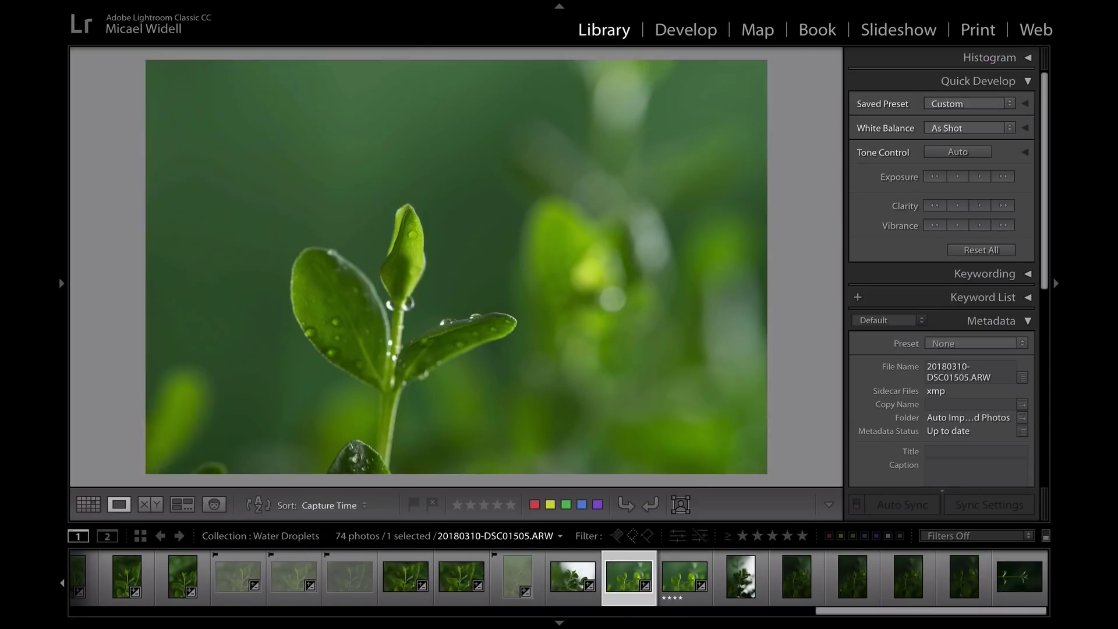
pyautogui.press('Right')
pyautogui.click(451, 318)
pyautogui.click(451, 317)
# Raise the exposure of the dark vertical sprout photo DSC01510 and the shot after it, comparing their droplets up close.
pyautogui.press('Right')
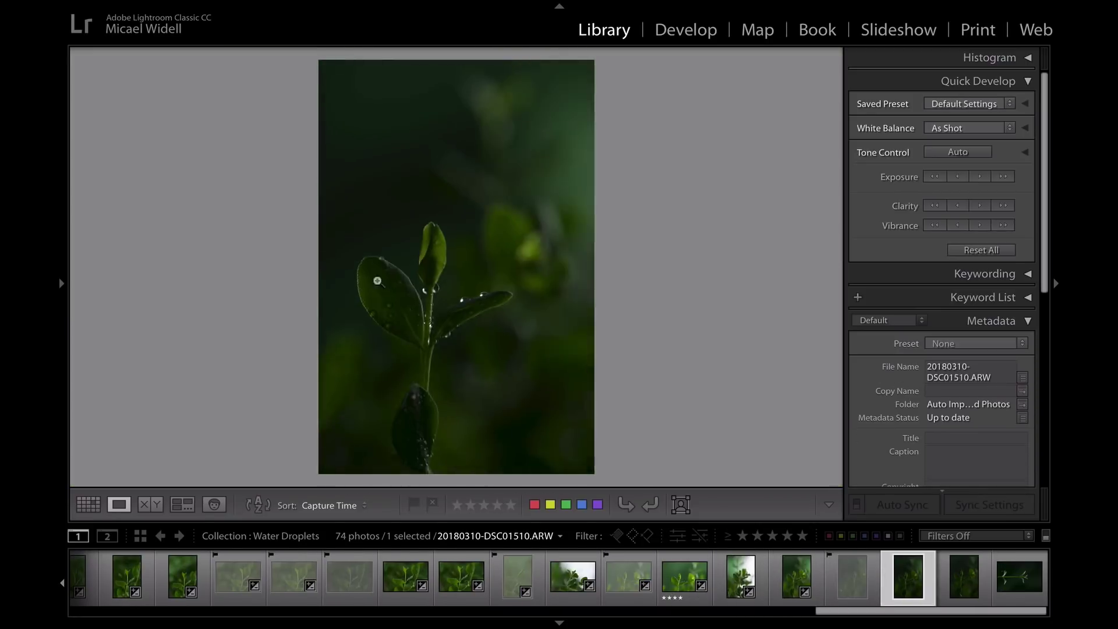
pyautogui.click(1003, 176)
pyautogui.click(432, 303)
pyautogui.click(499, 265)
pyautogui.press('Right')
pyautogui.click(1003, 177)
pyautogui.click(434, 300)
pyautogui.click(434, 300)
pyautogui.press('Left')
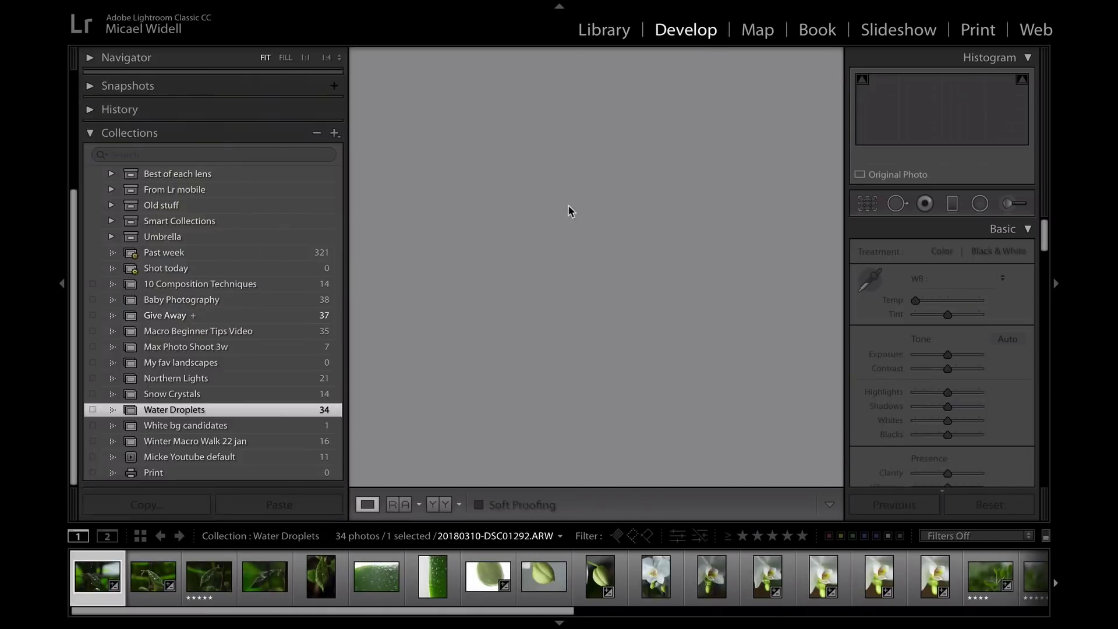
# Set the shadows to -18 and the tint to +21 on leaf photo DSC01292 and slightly lower its blacks.
pyautogui.moveTo(947, 406); pyautogui.dragTo(941, 408)
pyautogui.doubleClick(898, 302)
pyautogui.moveTo(935, 300)
pyautogui.mouseDown()
pyautogui.moveTo(918, 302)
pyautogui.moveTo(952, 315)
pyautogui.mouseUp()
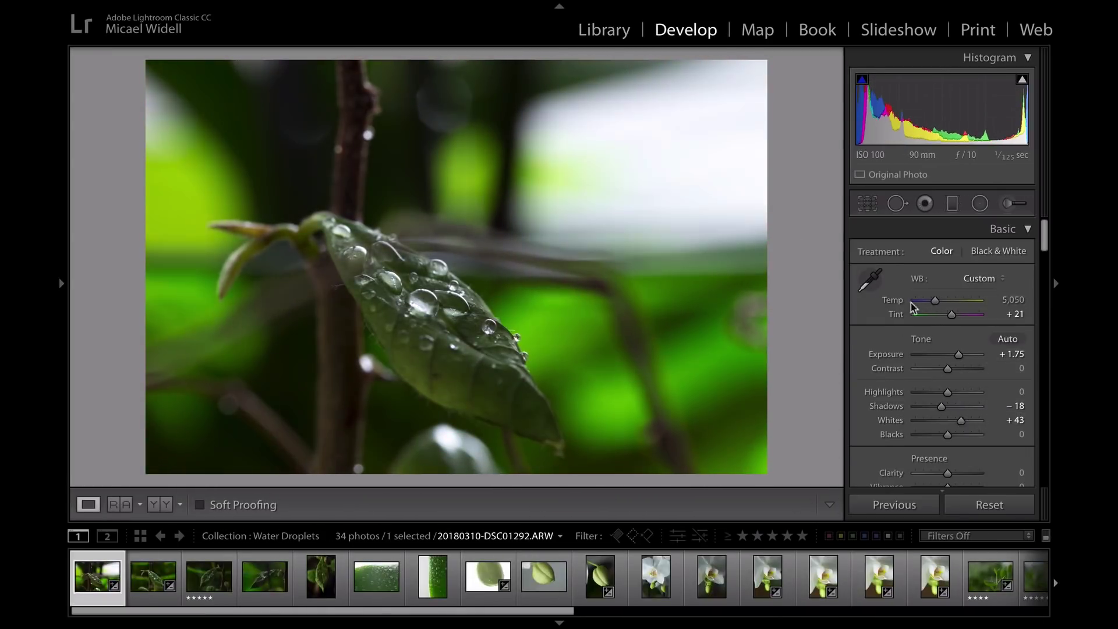
pyautogui.moveTo(947, 435); pyautogui.dragTo(943, 435)
# Inspect the droplets of leaf photo DSC01292 up close and reject the photo.
pyautogui.click(436, 309)
pyautogui.click(640, 310)
pyautogui.press('x')
# Try out the tint and treatment of leaf photo DSC01293, leave it in color and reject it.
pyautogui.press('Right')
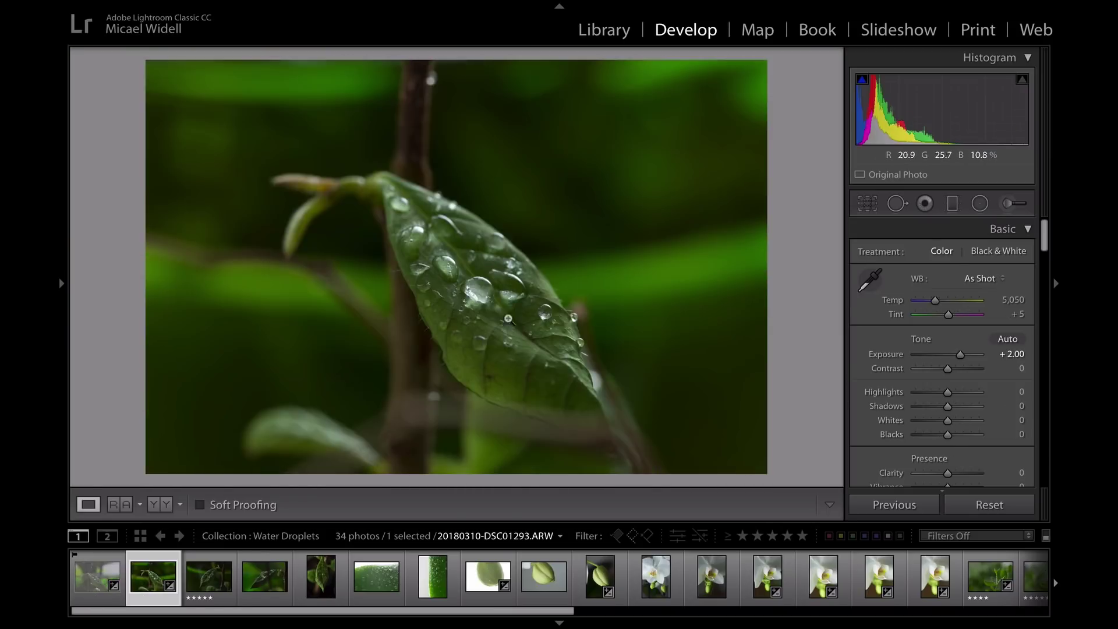
pyautogui.doubleClick(936, 318)
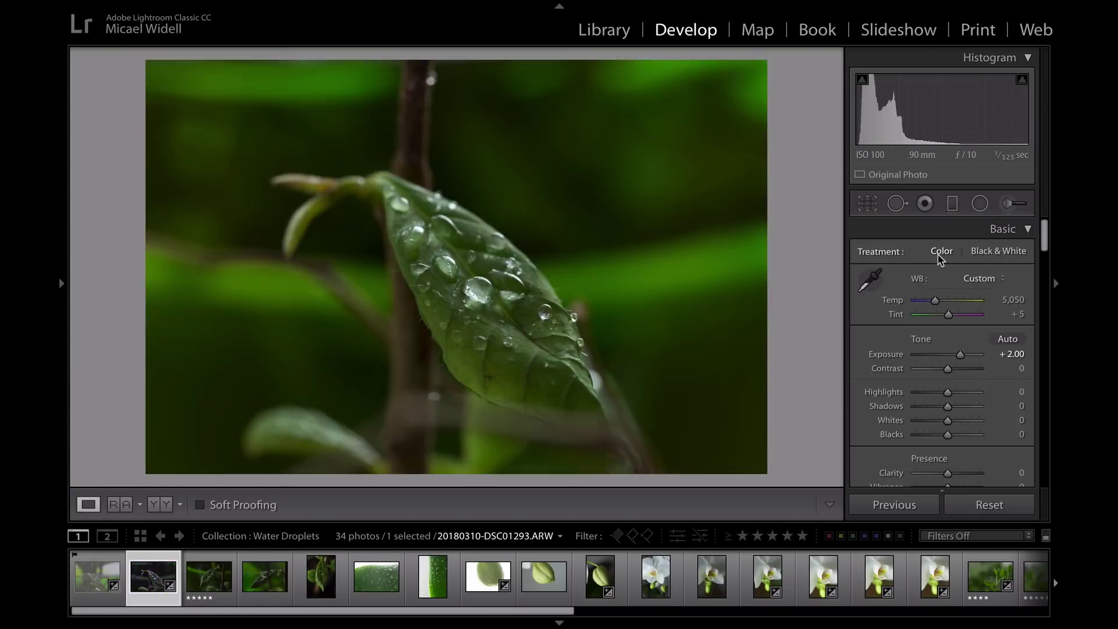
pyautogui.press('x')
pyautogui.press('Right')
# Raise the vibrance of leaf photo DSC01296 slightly and crop the photo more tightly around the leaf.
pyautogui.scroll(-10, 904, 320)
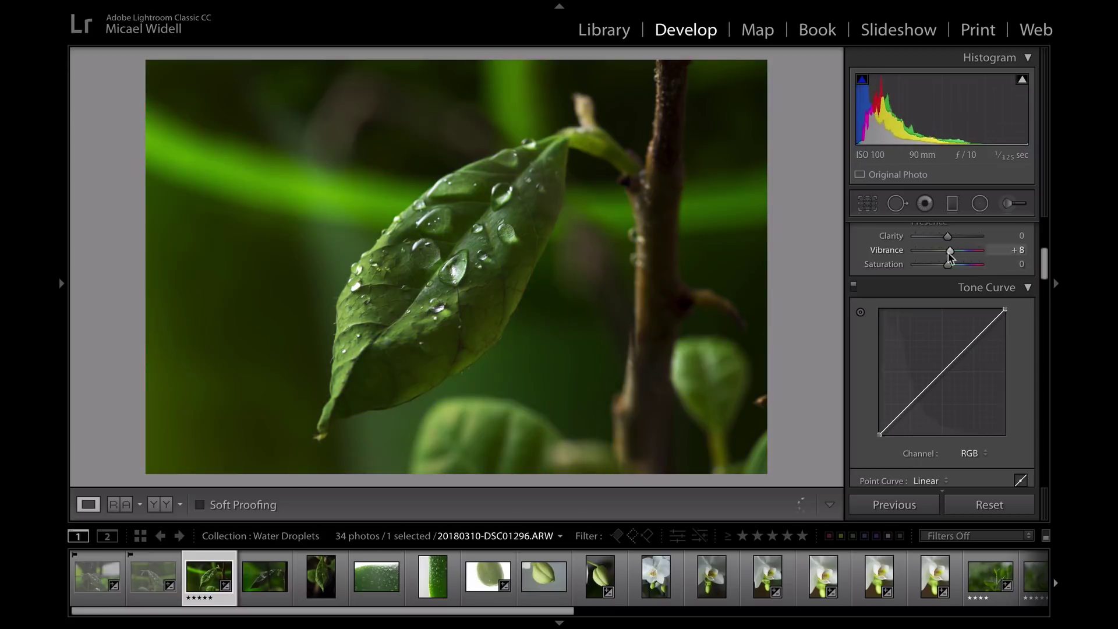
pyautogui.doubleClick(897, 402)
pyautogui.press('r')
pyautogui.moveTo(775, 241); pyautogui.dragTo(663, 266)
pyautogui.press('r')
pyautogui.press('r')
pyautogui.press('r')
pyautogui.press('r')
pyautogui.press('r')
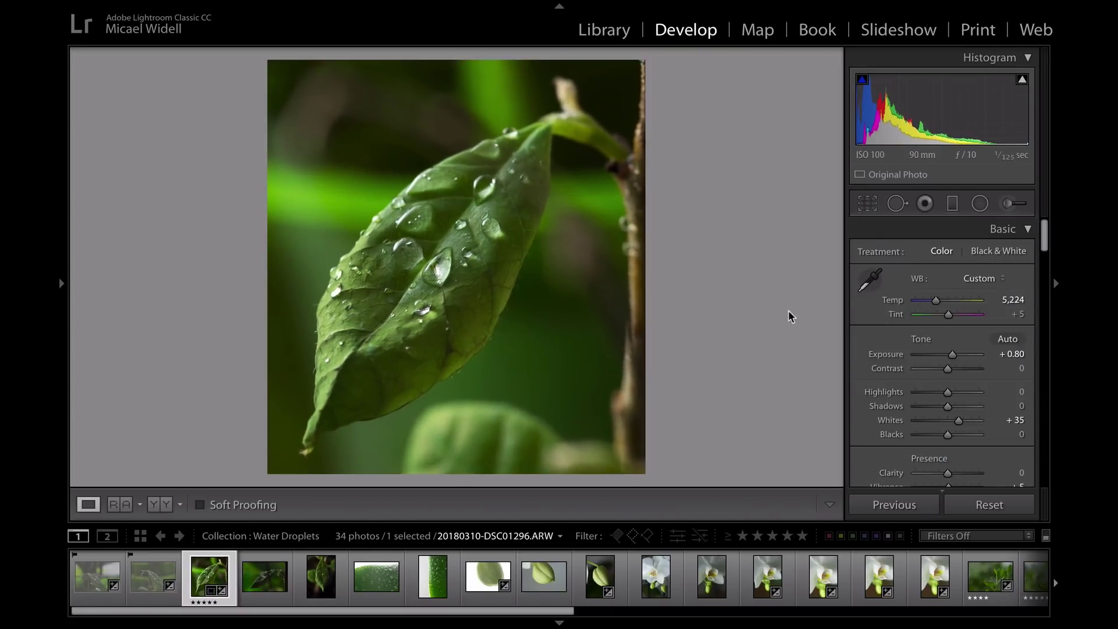
pyautogui.press('r')
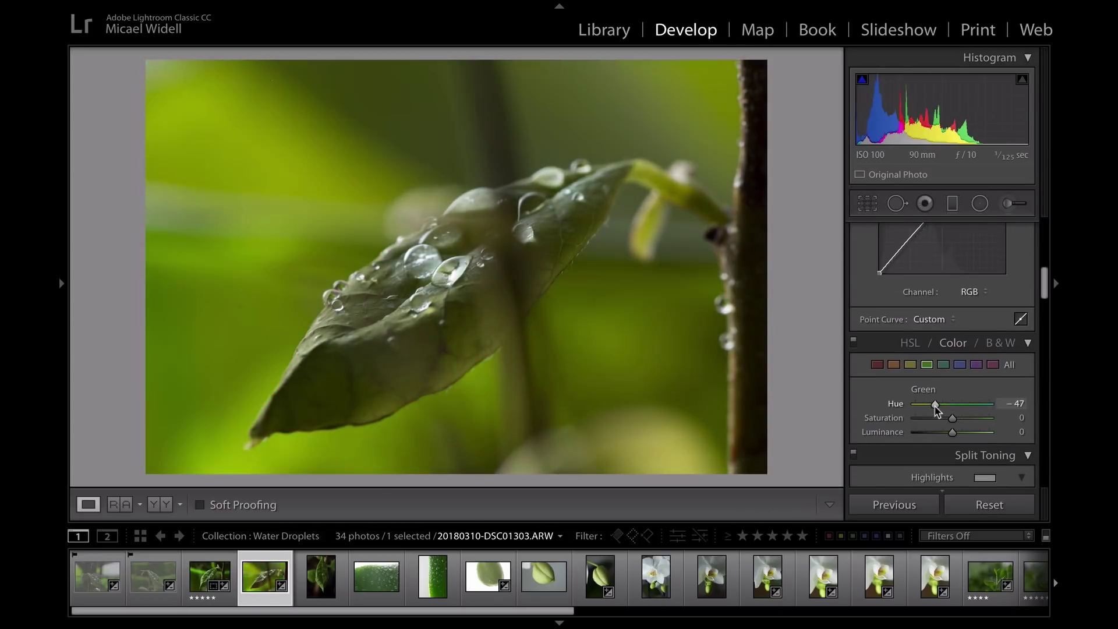
# Move on to the droplet close-up DSC01340, set its shadows to -15 and crop it.
pyautogui.press('Right')
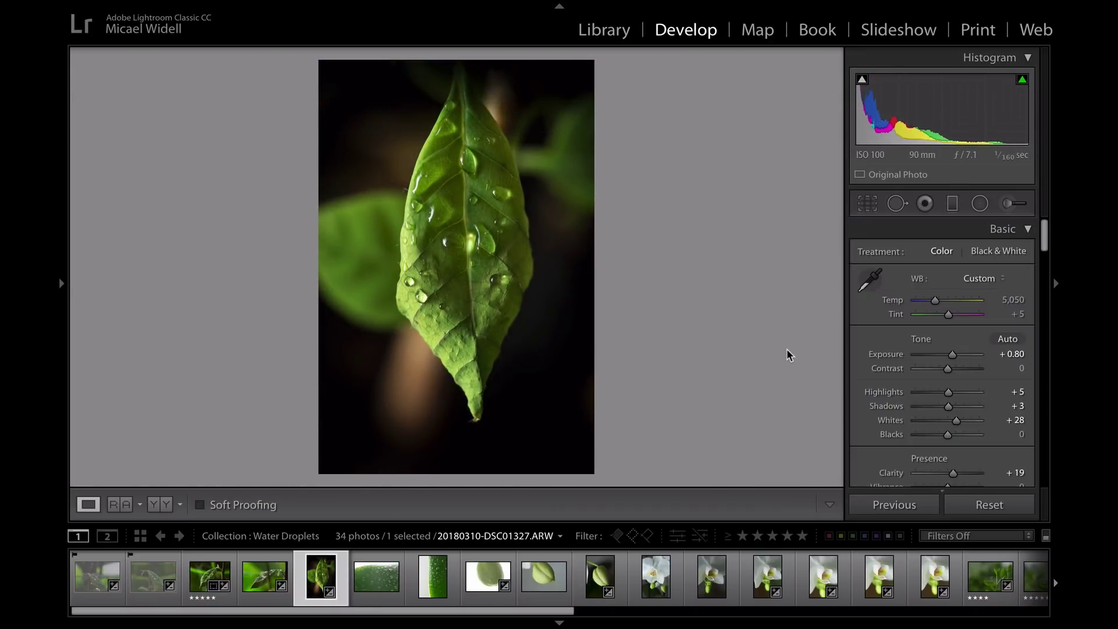
pyautogui.press('Right')
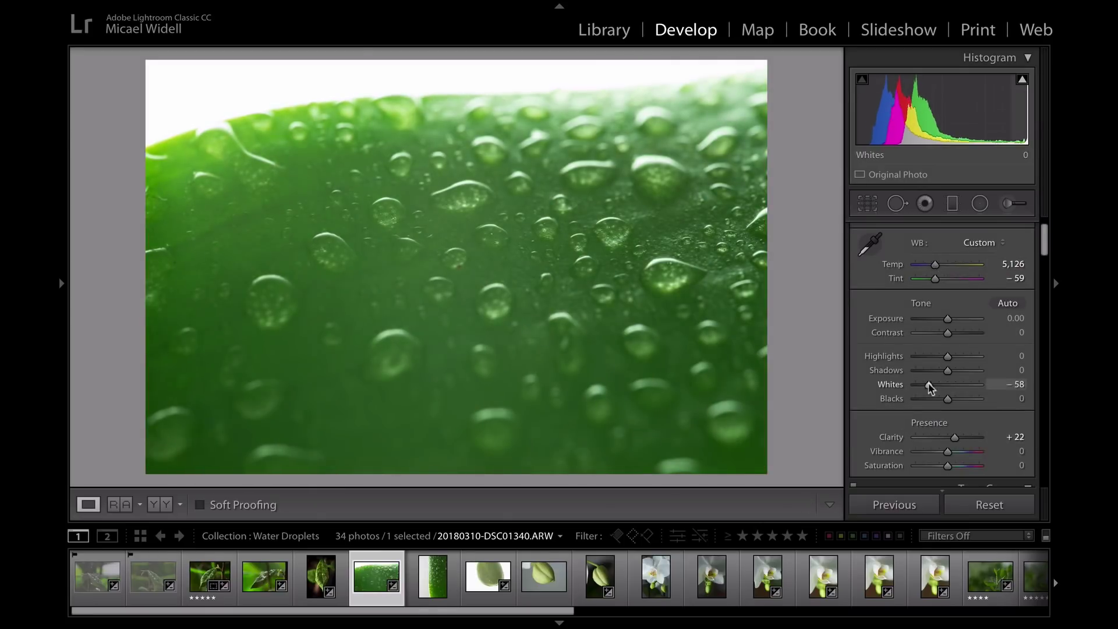
pyautogui.moveTo(948, 370); pyautogui.dragTo(944, 373)
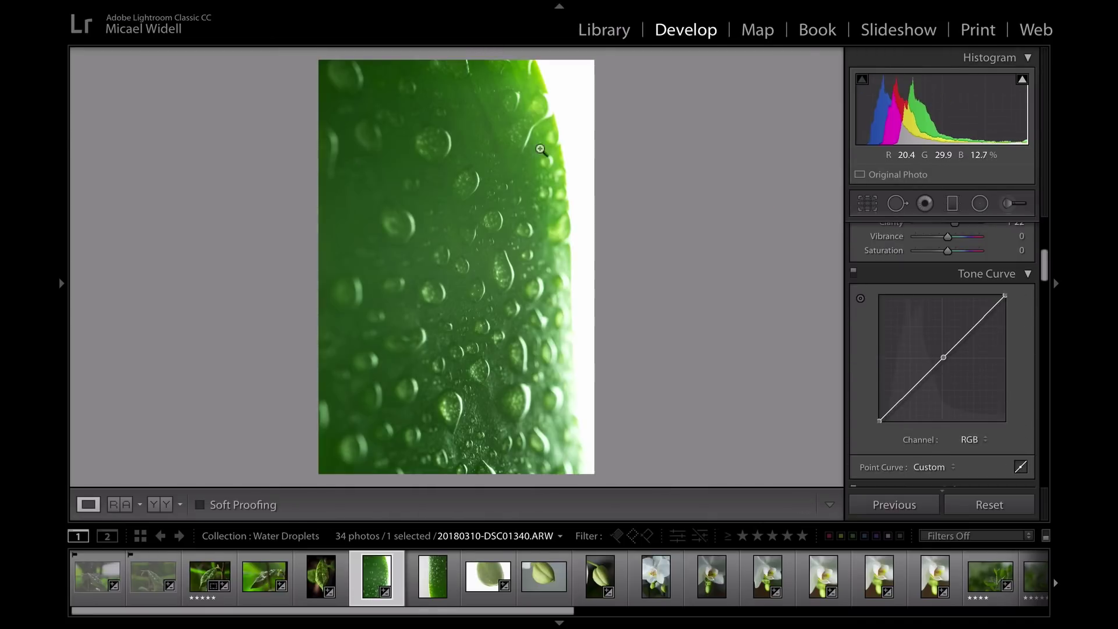
pyautogui.press('r')
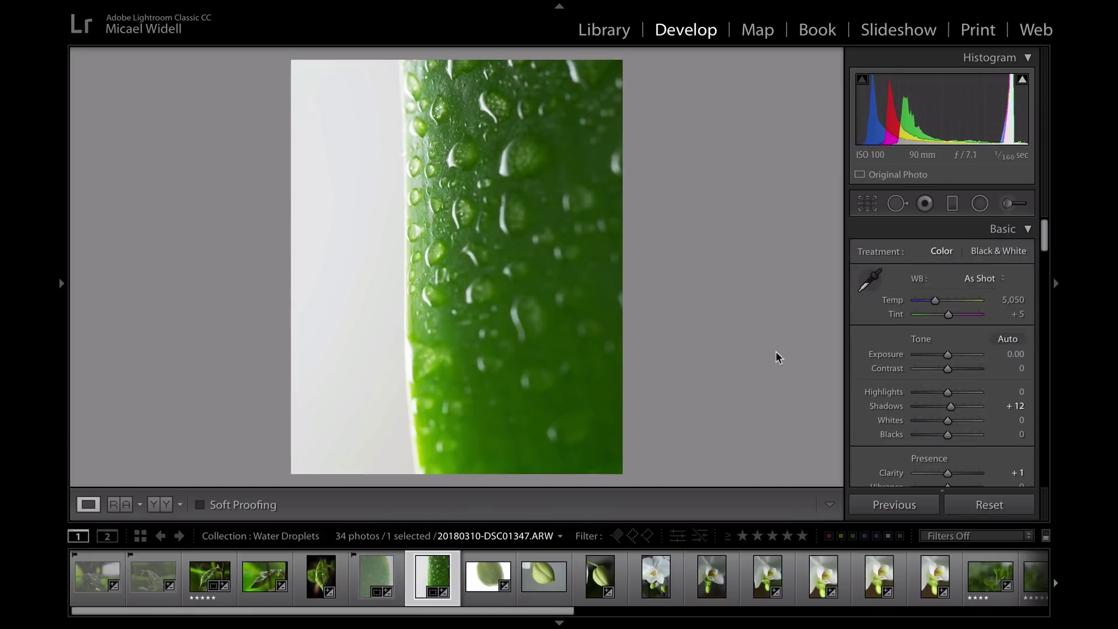
# Work through the green bud shots from DSC01361 to DSC01376 and adjust the crop.
pyautogui.press('Right')
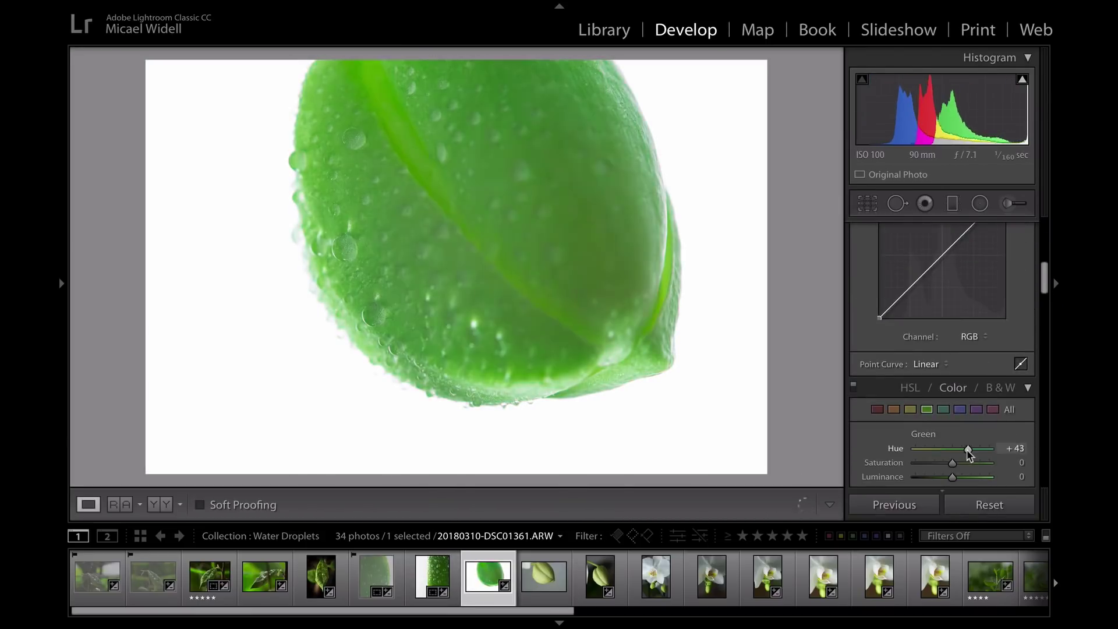
pyautogui.press('Right')
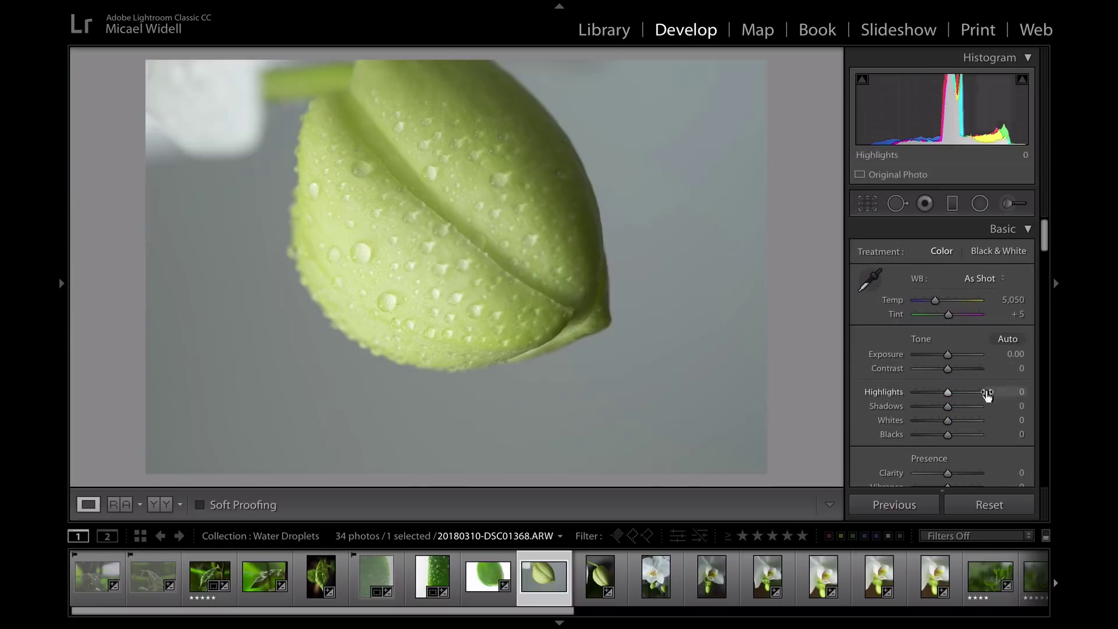
pyautogui.press('Right')
pyautogui.press('r')
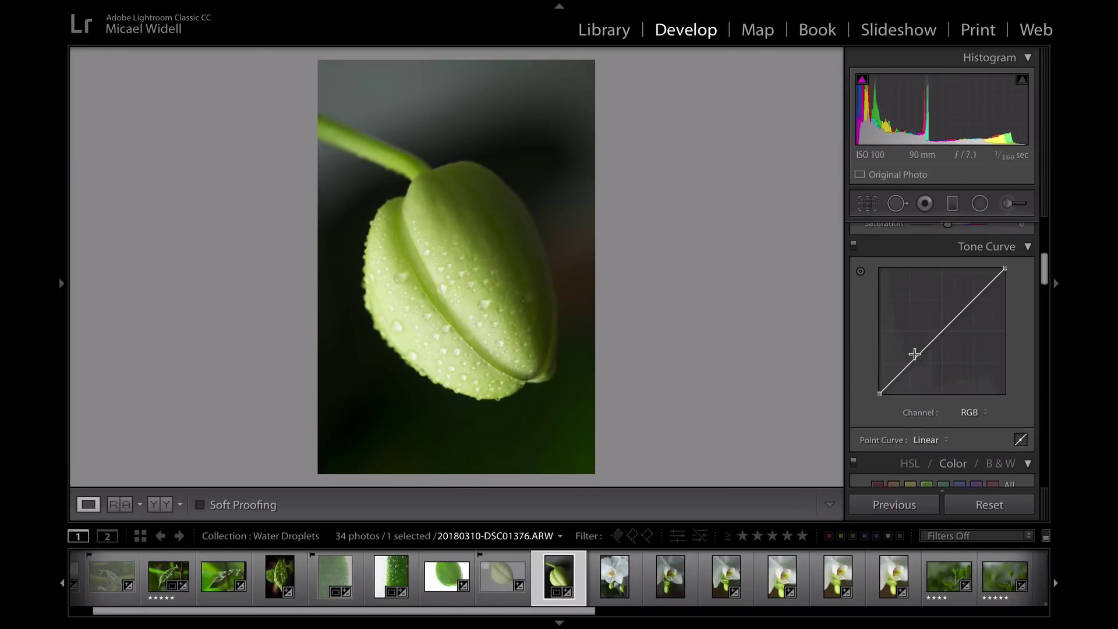
# Compare the white orchid shots from DSC01403 to DSC01414 and reject DSC01403.
pyautogui.press('Right')
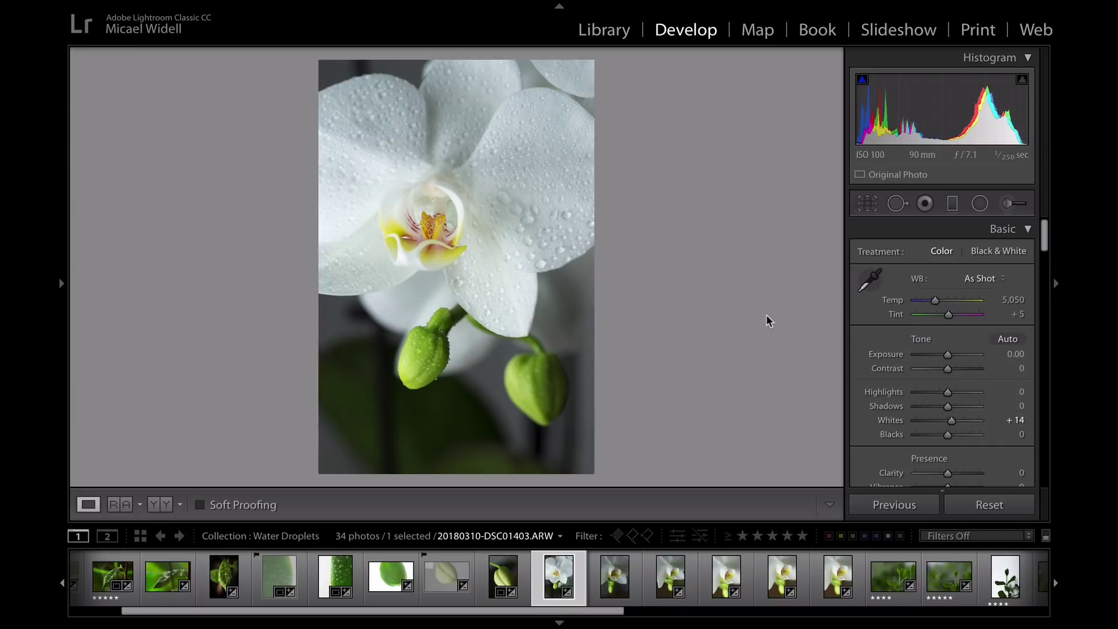
pyautogui.press('Right')
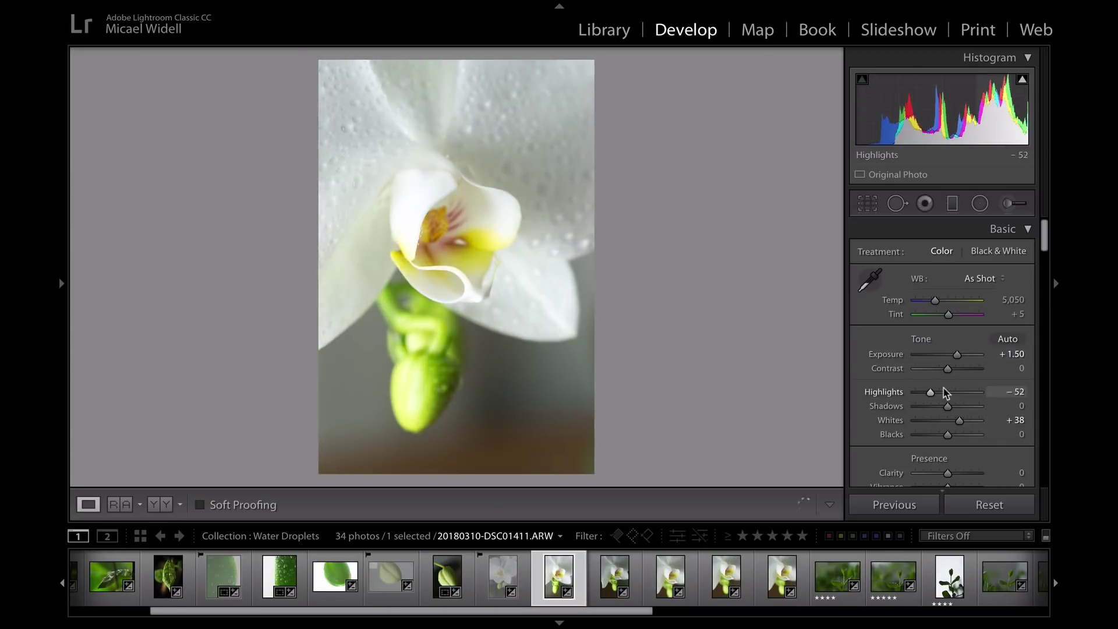
# Apply a tighter crop to the orchid close-up DSC01415 and brighten the photo.
pyautogui.press('Right')
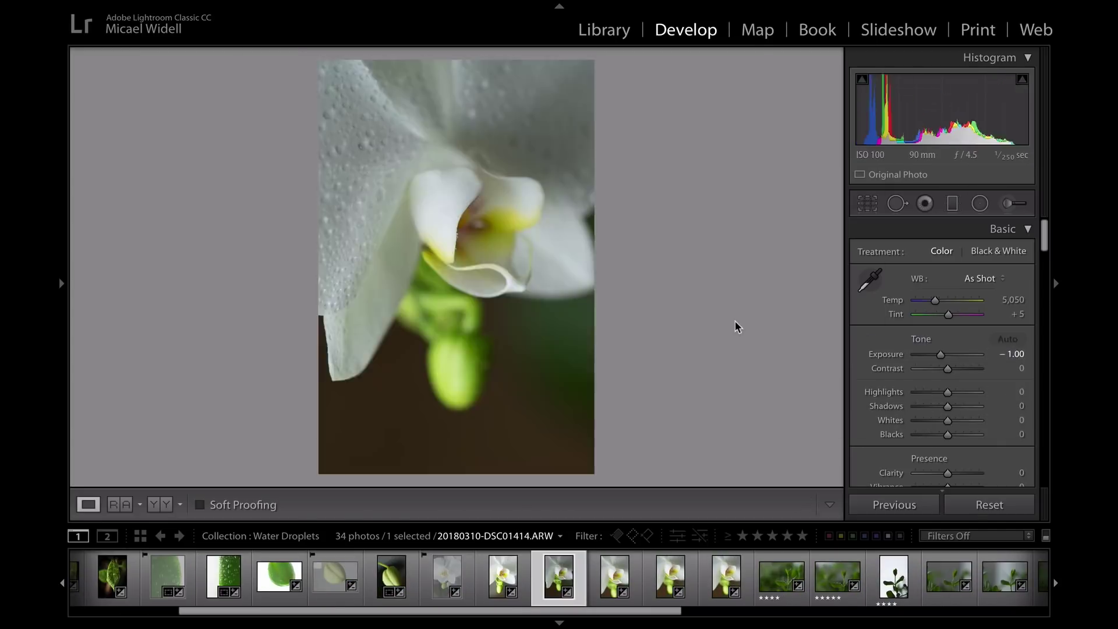
pyautogui.press('Right')
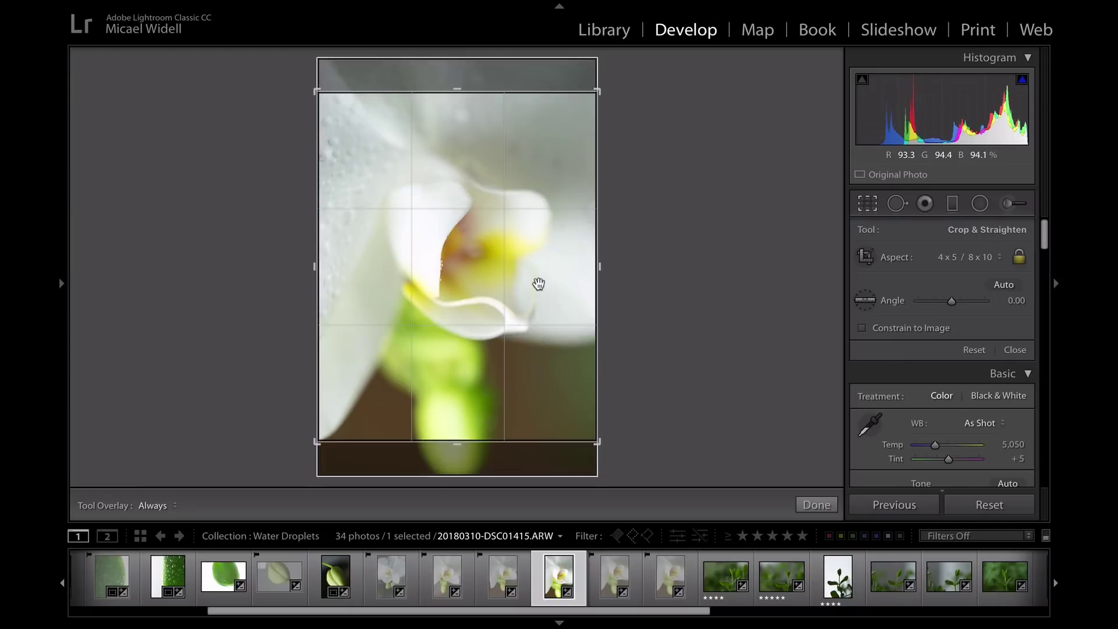
pyautogui.press('Return')
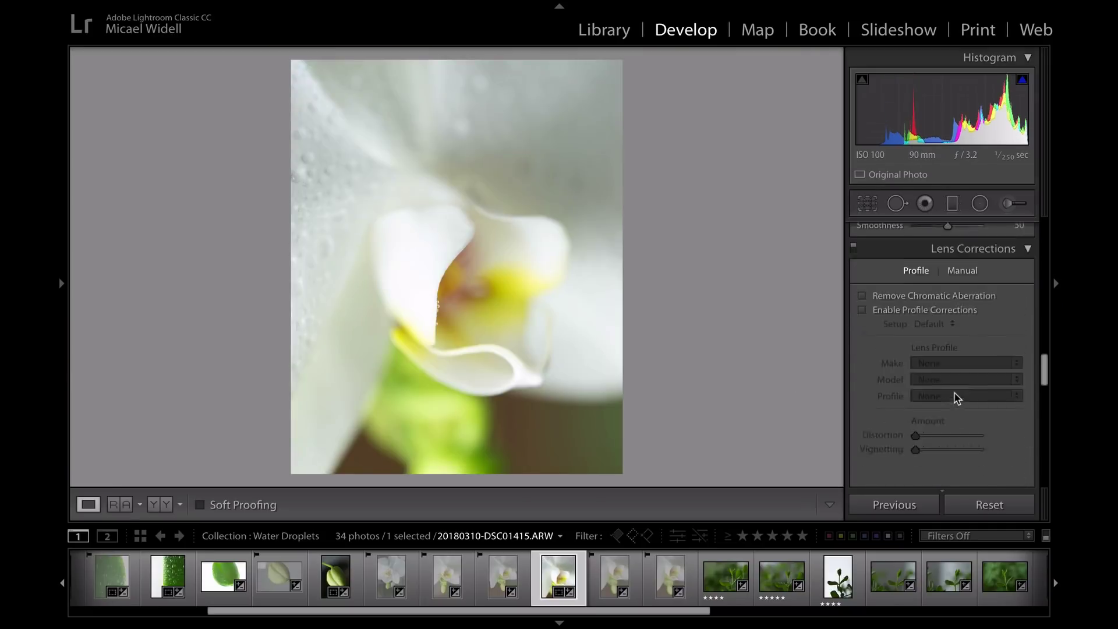
pyautogui.moveTo(947, 420); pyautogui.dragTo(972, 424)
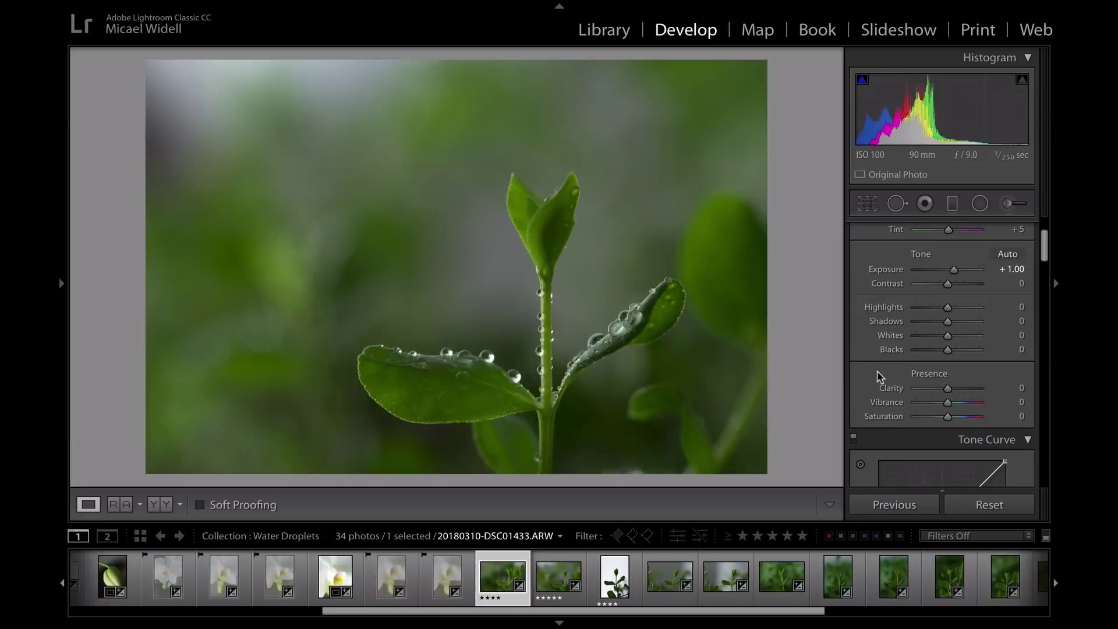
# Try out the crop ratio on the five-star sprout photo DSC01433 and shift the hue of its greens.
pyautogui.moveTo(948, 335); pyautogui.dragTo(967, 338)
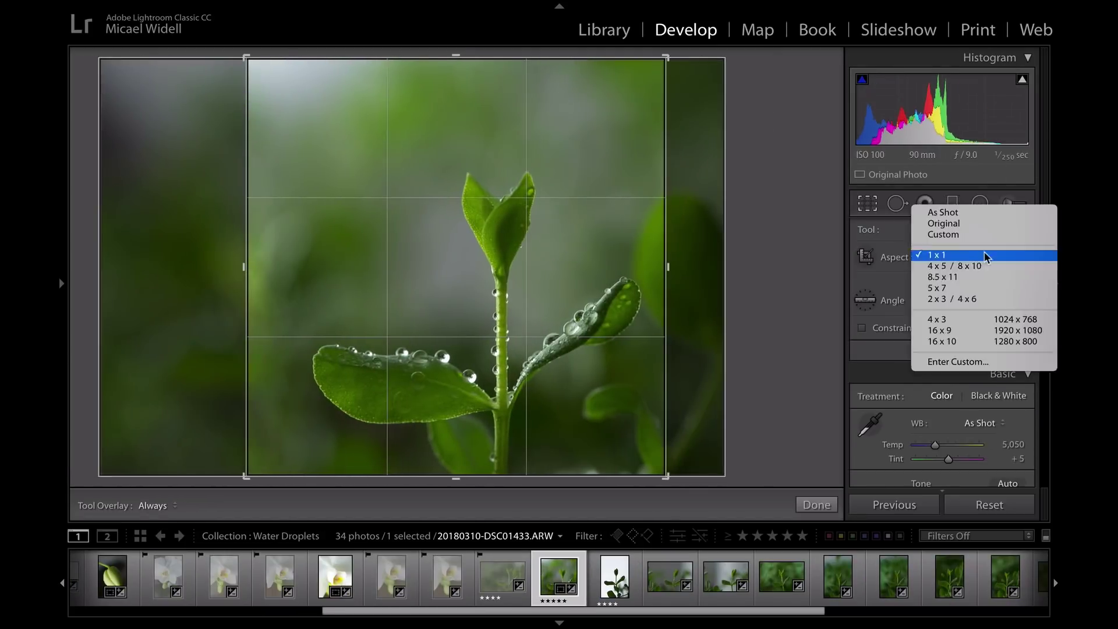
pyautogui.click(949, 252)
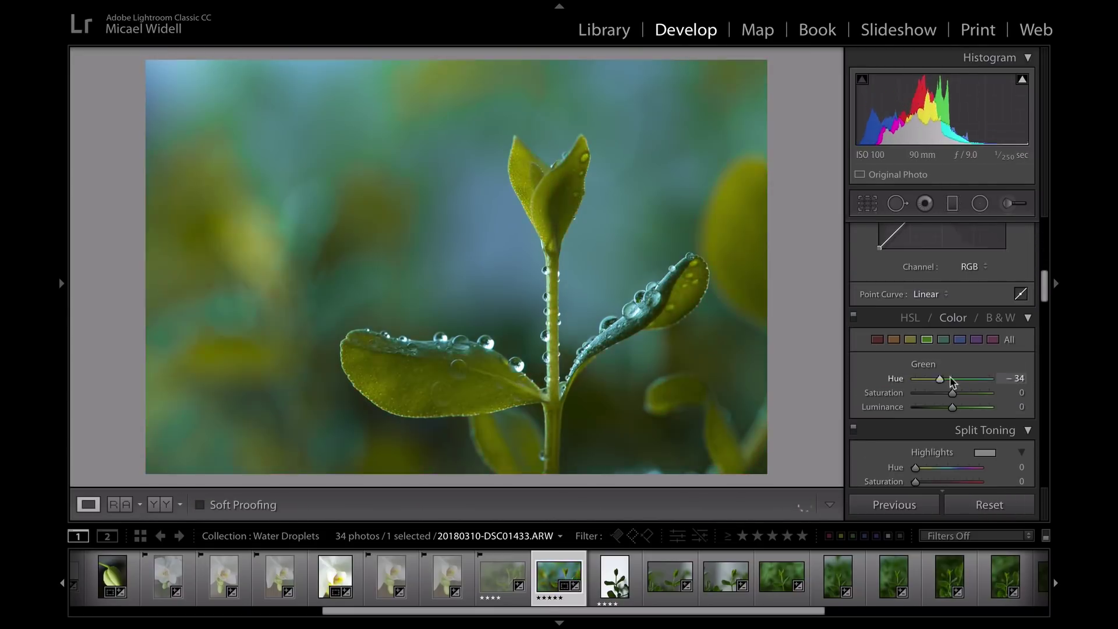
pyautogui.click(960, 379)
pyautogui.scroll(-3, 939, 411)
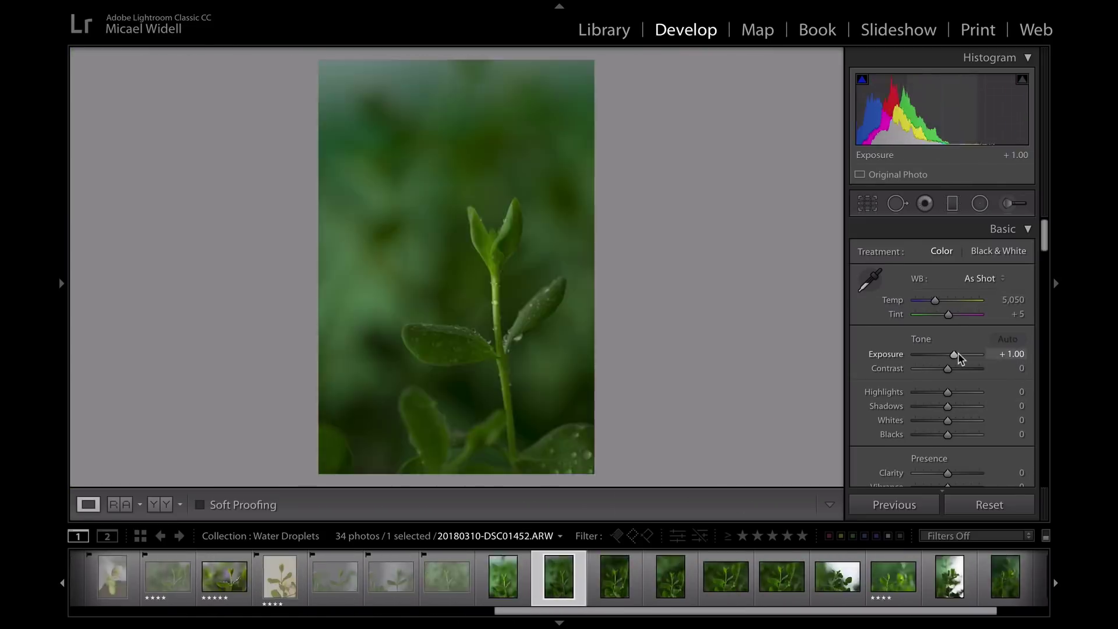
# Raise the whites and slightly increase the exposure of the vertical sprout photo DSC01452.
pyautogui.moveTo(948, 420); pyautogui.dragTo(965, 420)
pyautogui.moveTo(954, 354); pyautogui.dragTo(957, 354)
# Reject the three sprout shots that follow DSC01452.
pyautogui.press('Right')
pyautogui.press('x')
# Reject the white-background photo after DSC01460 and the unwanted vertical shots following DSC01506.
pyautogui.press('x')
pyautogui.press('x')
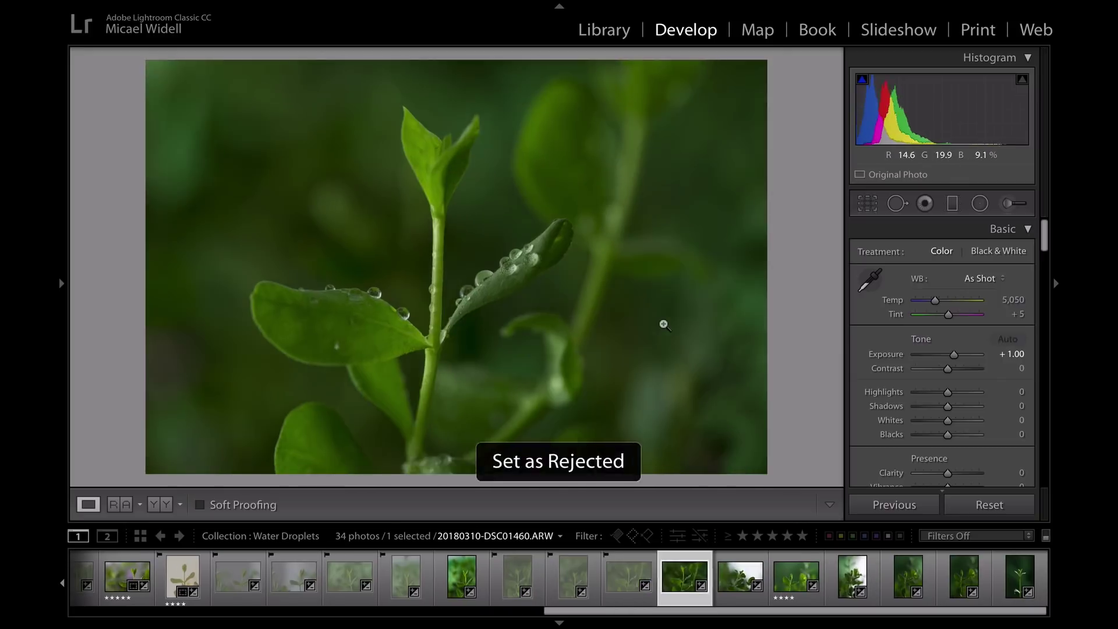
pyautogui.press('Right')
pyautogui.press('x')
pyautogui.press('Right')
pyautogui.press('Right')
pyautogui.press('Right')
pyautogui.press('Right')
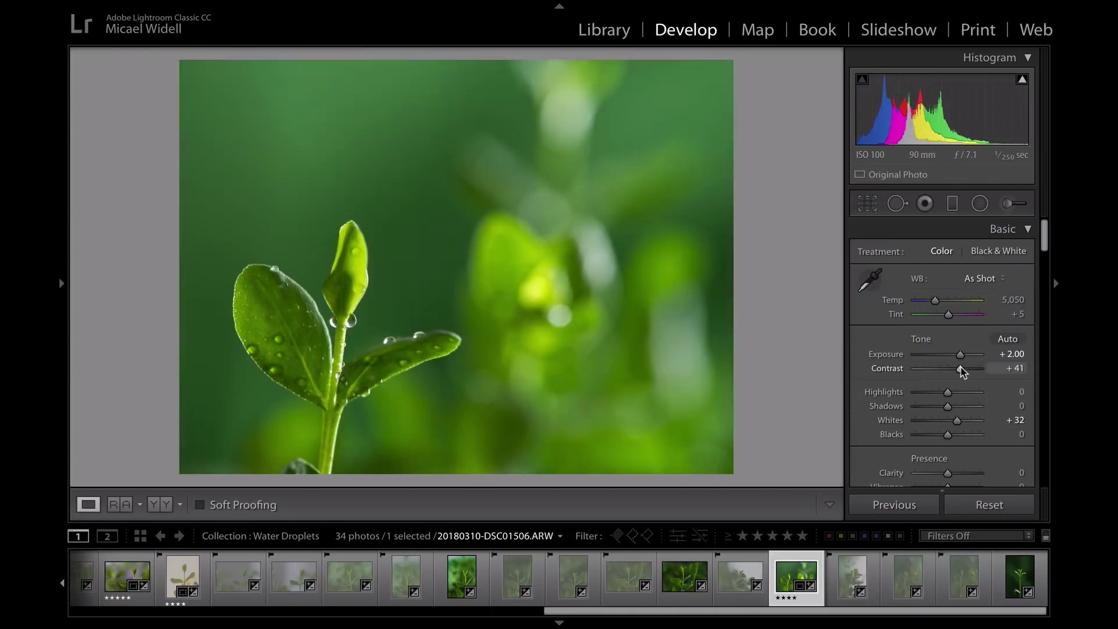
# Add a vertical graduated filter over the right side of sprout photo DSC01506, reset its effect settings and adjust them.
pyautogui.moveTo(601, 302); pyautogui.dragTo(379, 302)
pyautogui.doubleClick(897, 273)
pyautogui.moveTo(950, 285); pyautogui.dragTo(920, 285)
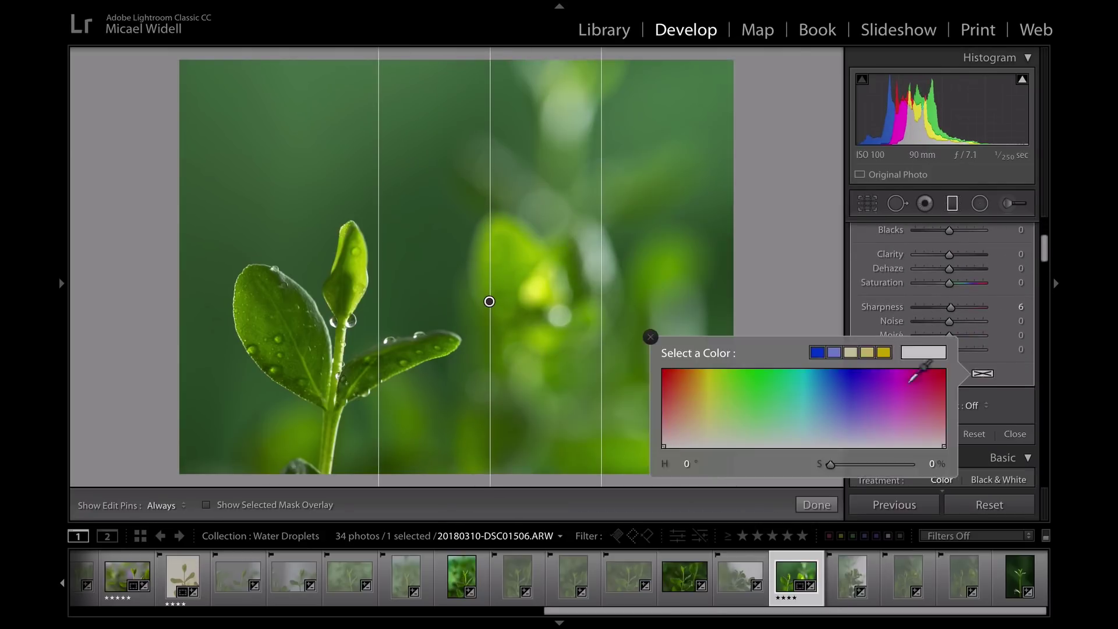
pyautogui.click(953, 204)
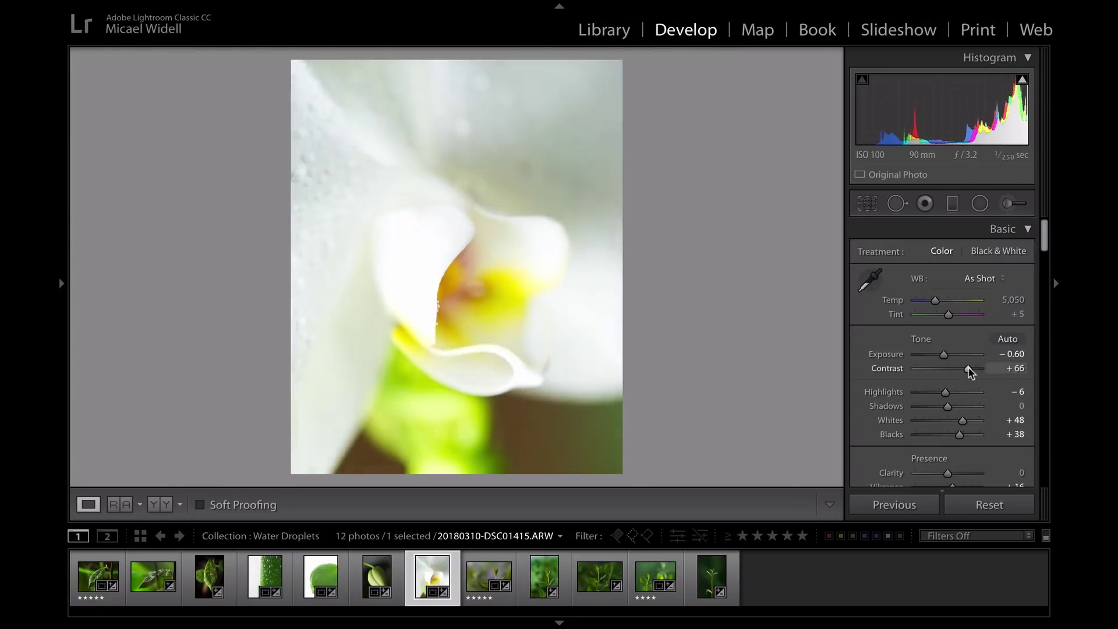
# Set the blacks of the white orchid photo DSC01415 to +4 and keep rejecting and toning the sprout photos after it.
pyautogui.moveTo(947, 434); pyautogui.dragTo(950, 438)
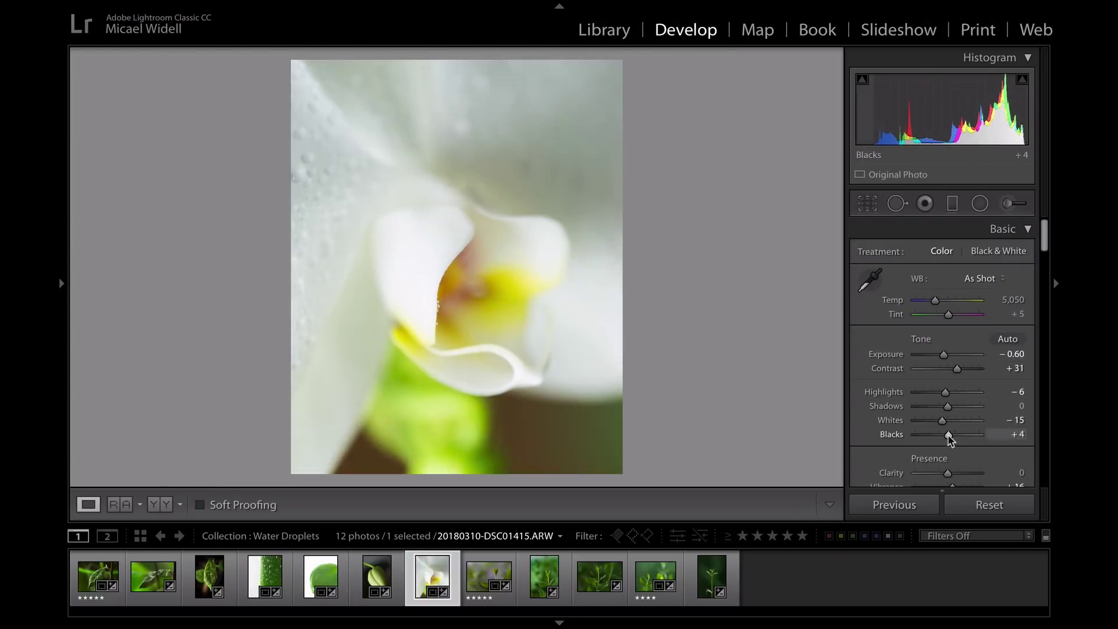
pyautogui.press('Right')
pyautogui.press('Right')
pyautogui.press('x')
pyautogui.press('Right')
pyautogui.moveTo(948, 355)
pyautogui.mouseDown()
pyautogui.moveTo(958, 354)
pyautogui.moveTo(951, 369)
pyautogui.mouseUp()
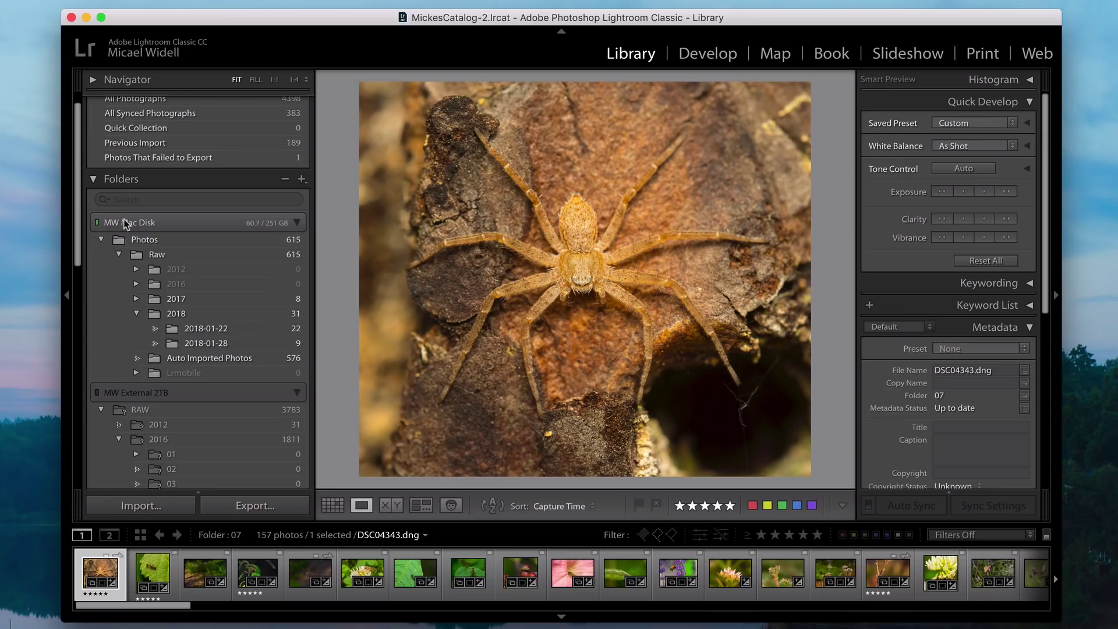
# Collapse the Photos folder on MW Mac Disk and look through the insect photos in the 2016 folder 07 on MW External 2TB.
pyautogui.click(101, 240)
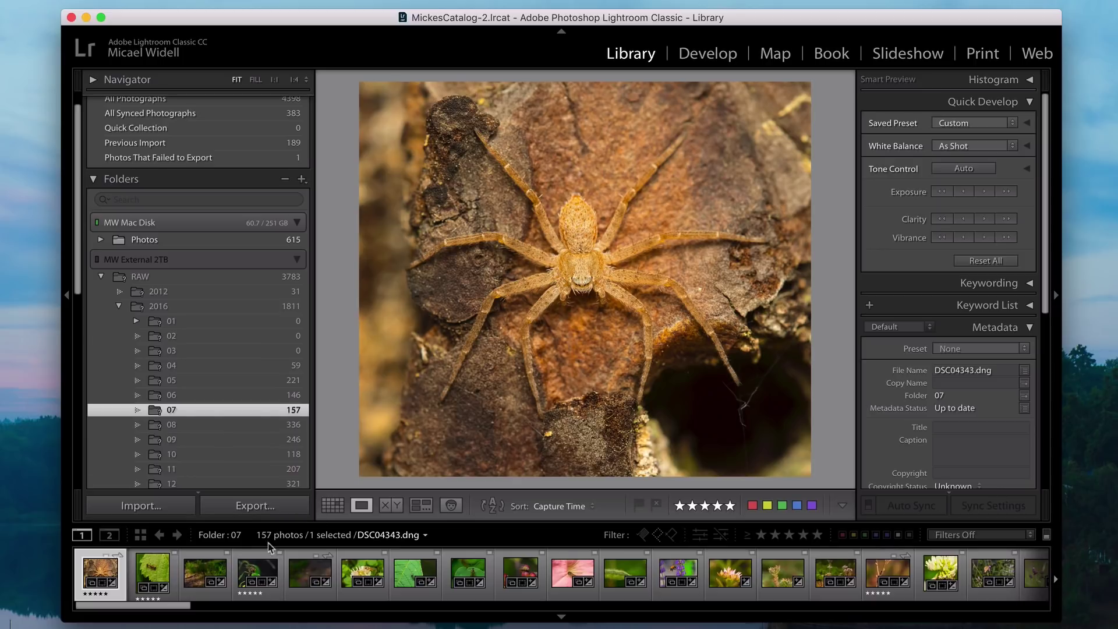
pyautogui.click(258, 566)
pyautogui.click(312, 568)
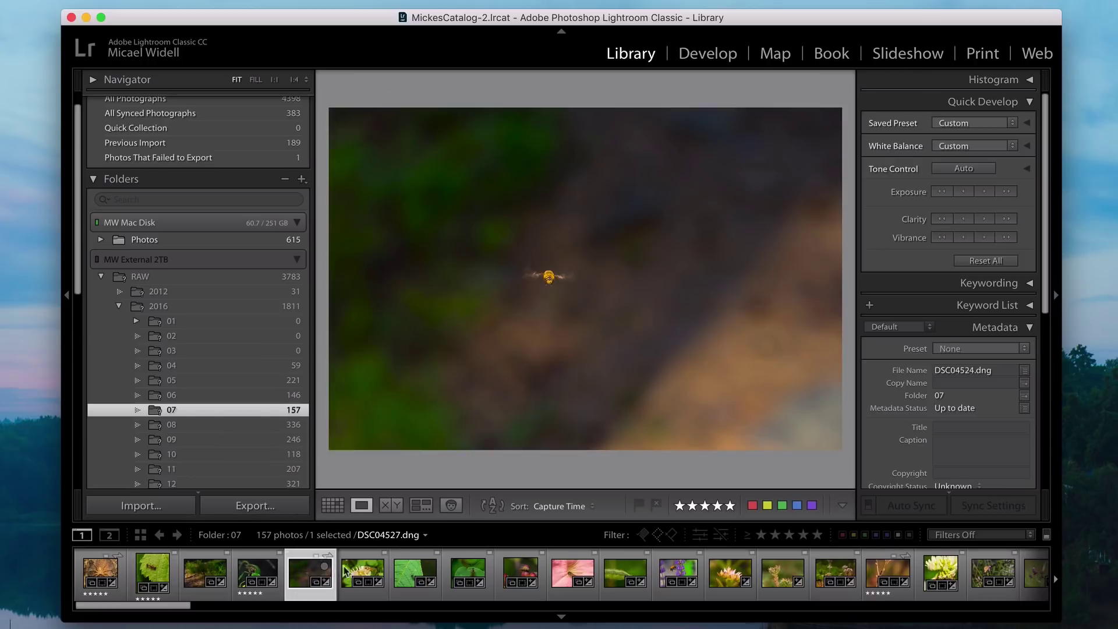
pyautogui.click(362, 570)
pyautogui.click(411, 570)
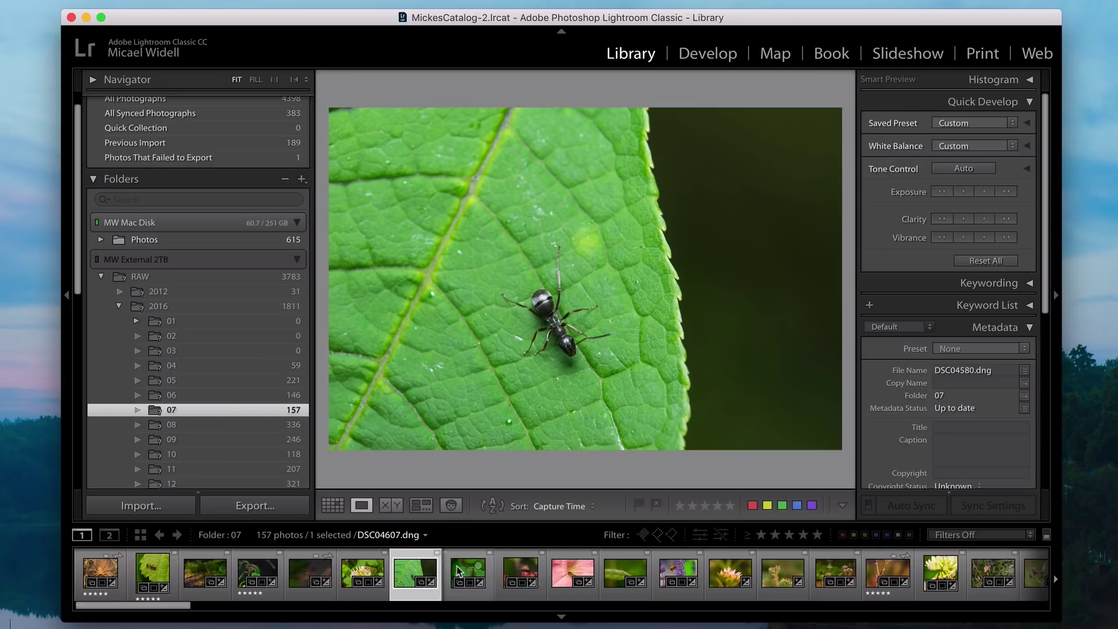
pyautogui.click(466, 573)
pyautogui.click(523, 572)
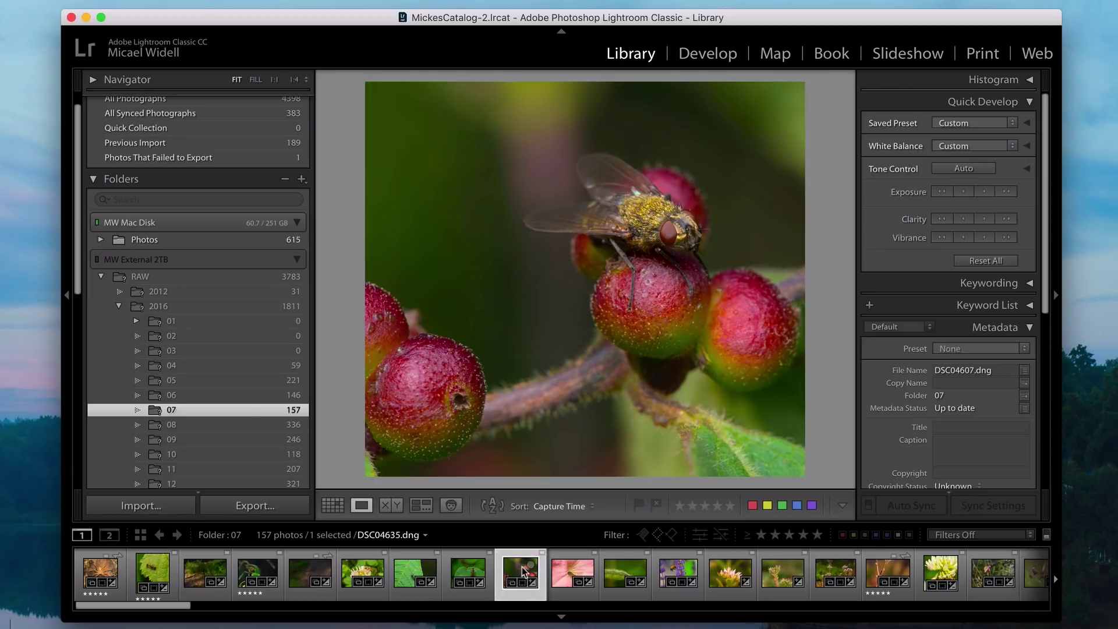
pyautogui.click(560, 570)
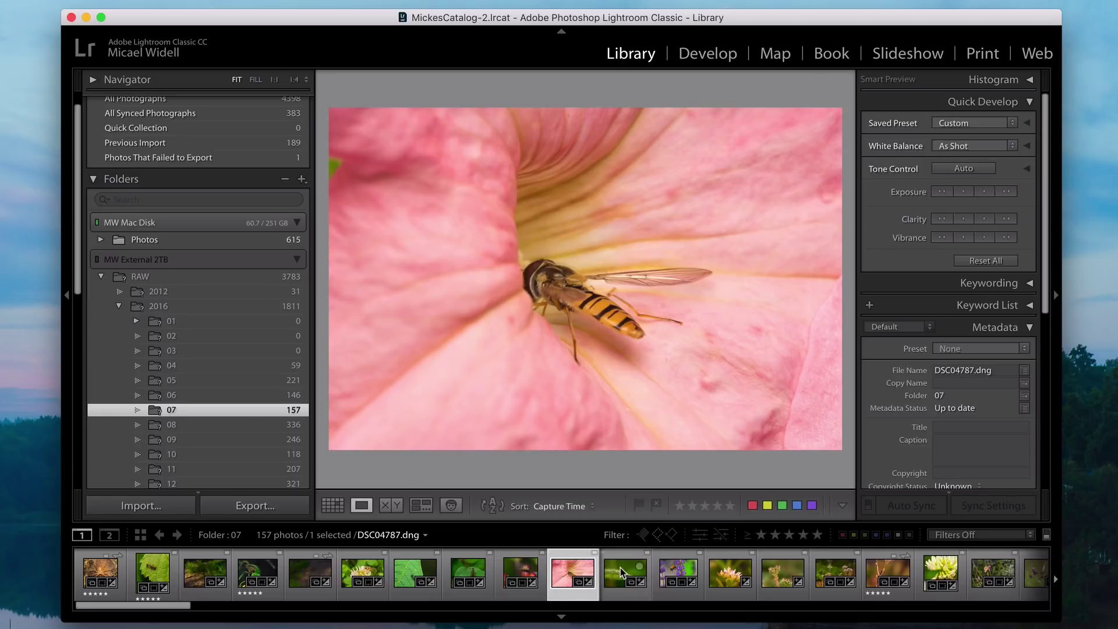
pyautogui.click(670, 574)
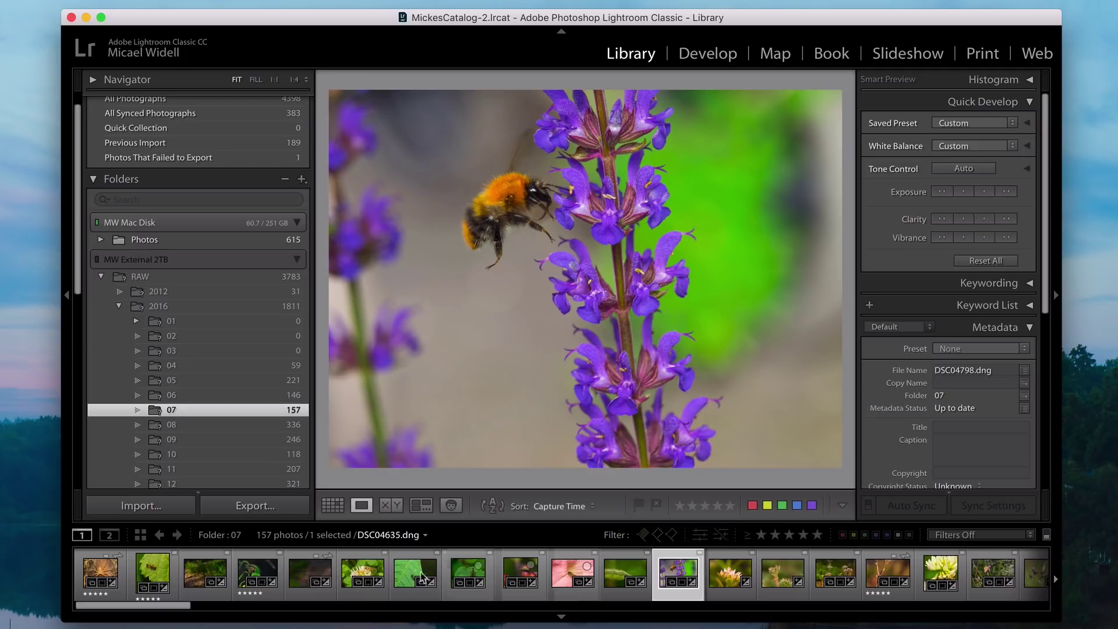
# Inspect the five-star hoverfly photo DSC04524 at 1:1 zoom.
pyautogui.click(259, 570)
pyautogui.click(546, 239)
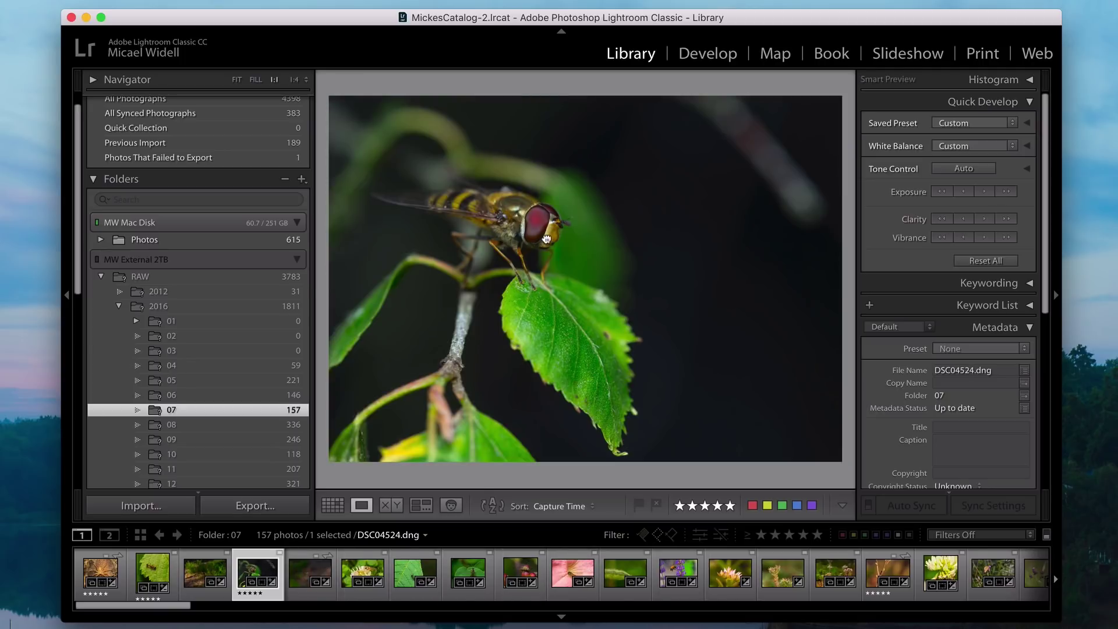
pyautogui.moveTo(488, 283); pyautogui.dragTo(570, 264)
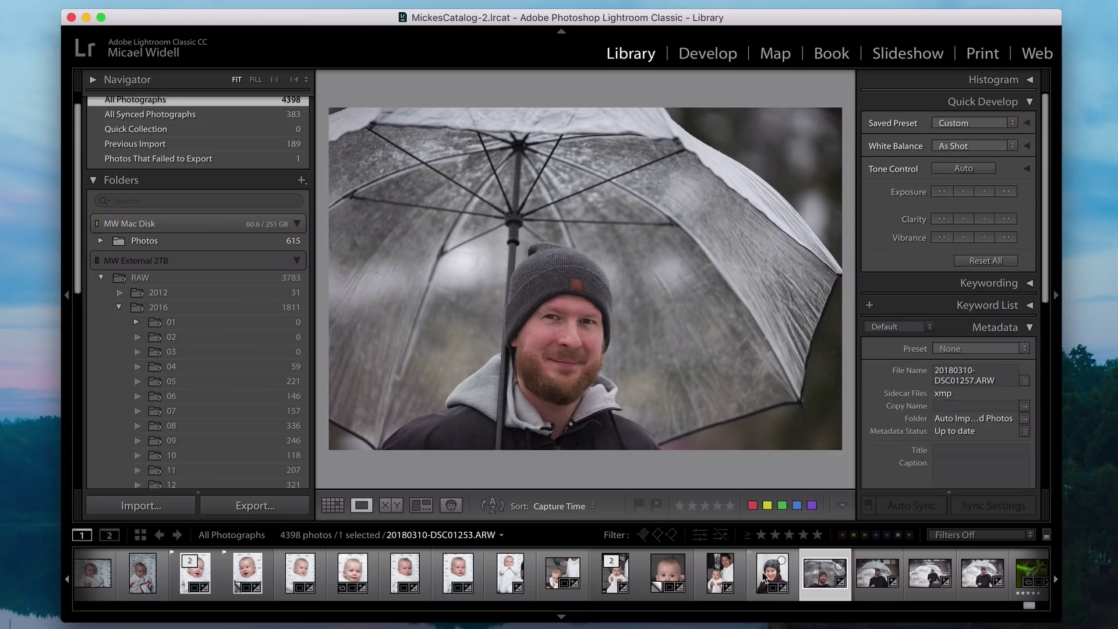
# Build smart previews for portrait DSC01253 and the two umbrella photos after it, and open the background task progress.
pyautogui.click(767, 574)
pyautogui.keyDown('shift'); pyautogui.click(833, 573); pyautogui.keyUp('shift')
pyautogui.keyDown('shift'); pyautogui.click(876, 571); pyautogui.keyUp('shift')
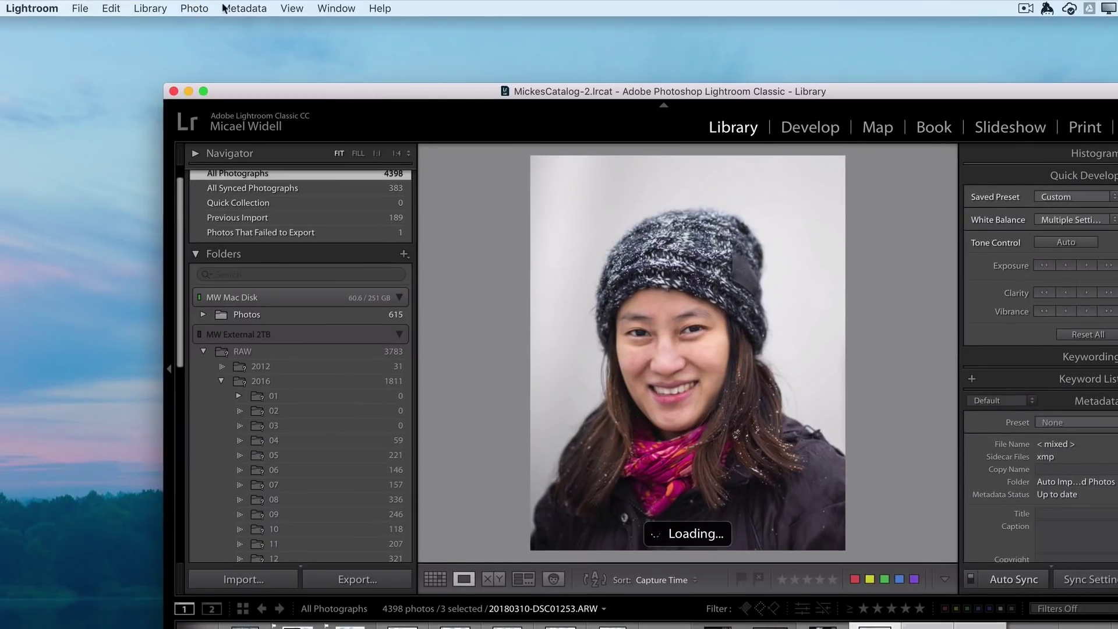
pyautogui.click(193, 8)
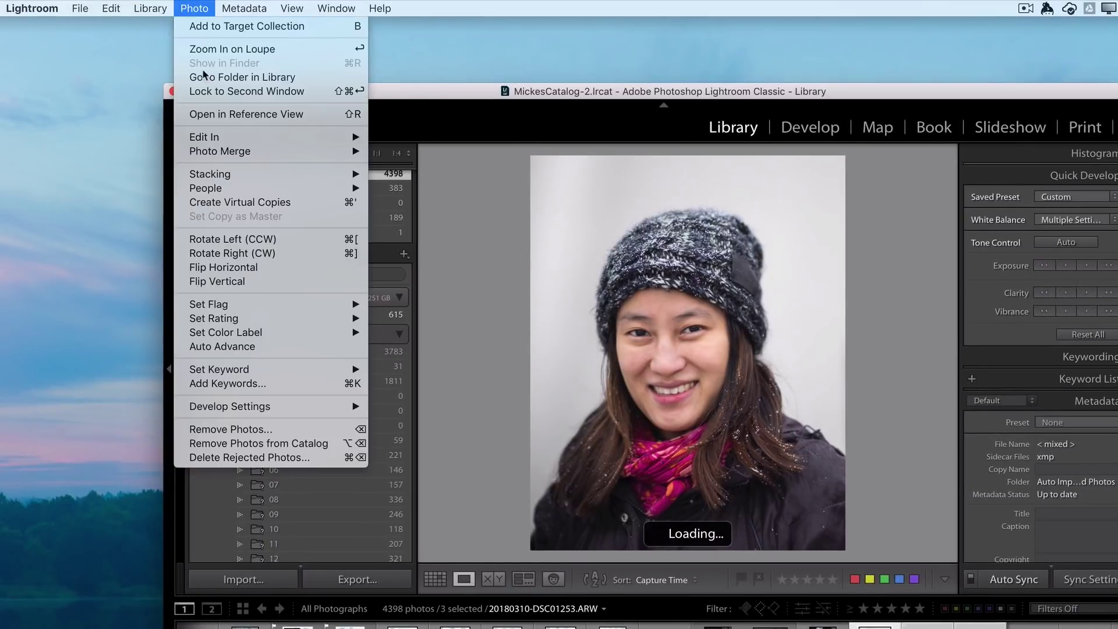
pyautogui.moveTo(150, 8)
pyautogui.moveTo(203, 372)
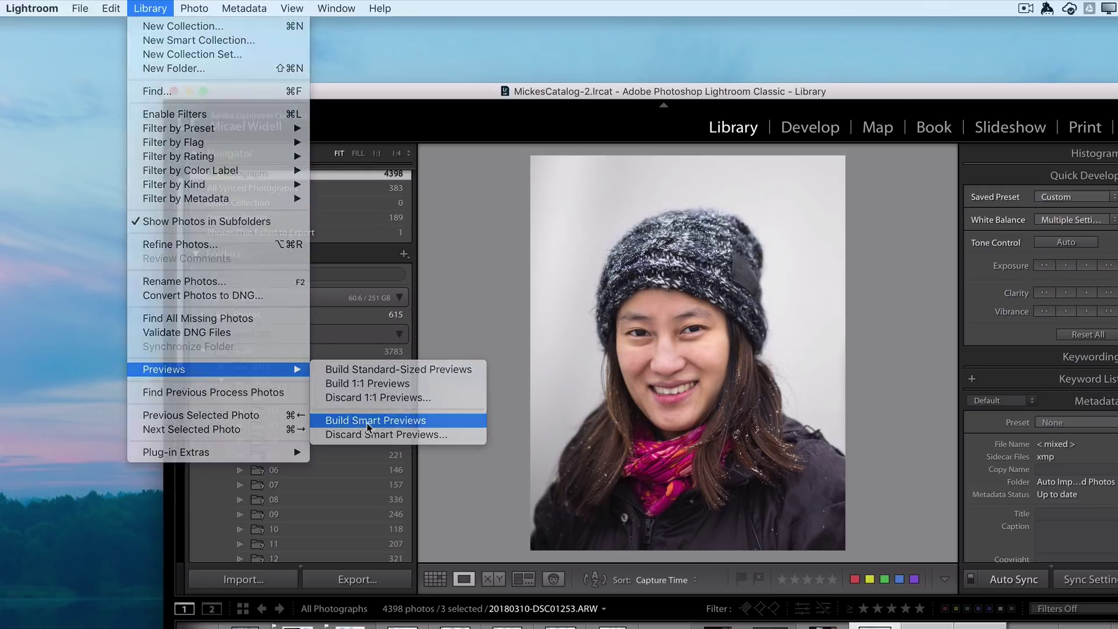
pyautogui.click(367, 420)
pyautogui.click(254, 133)
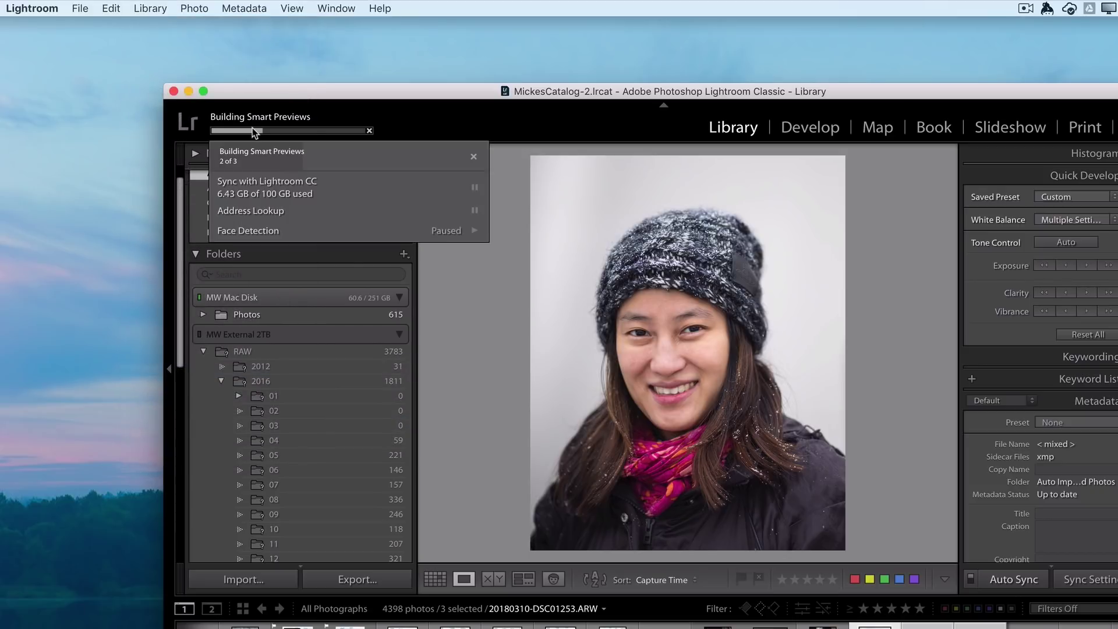